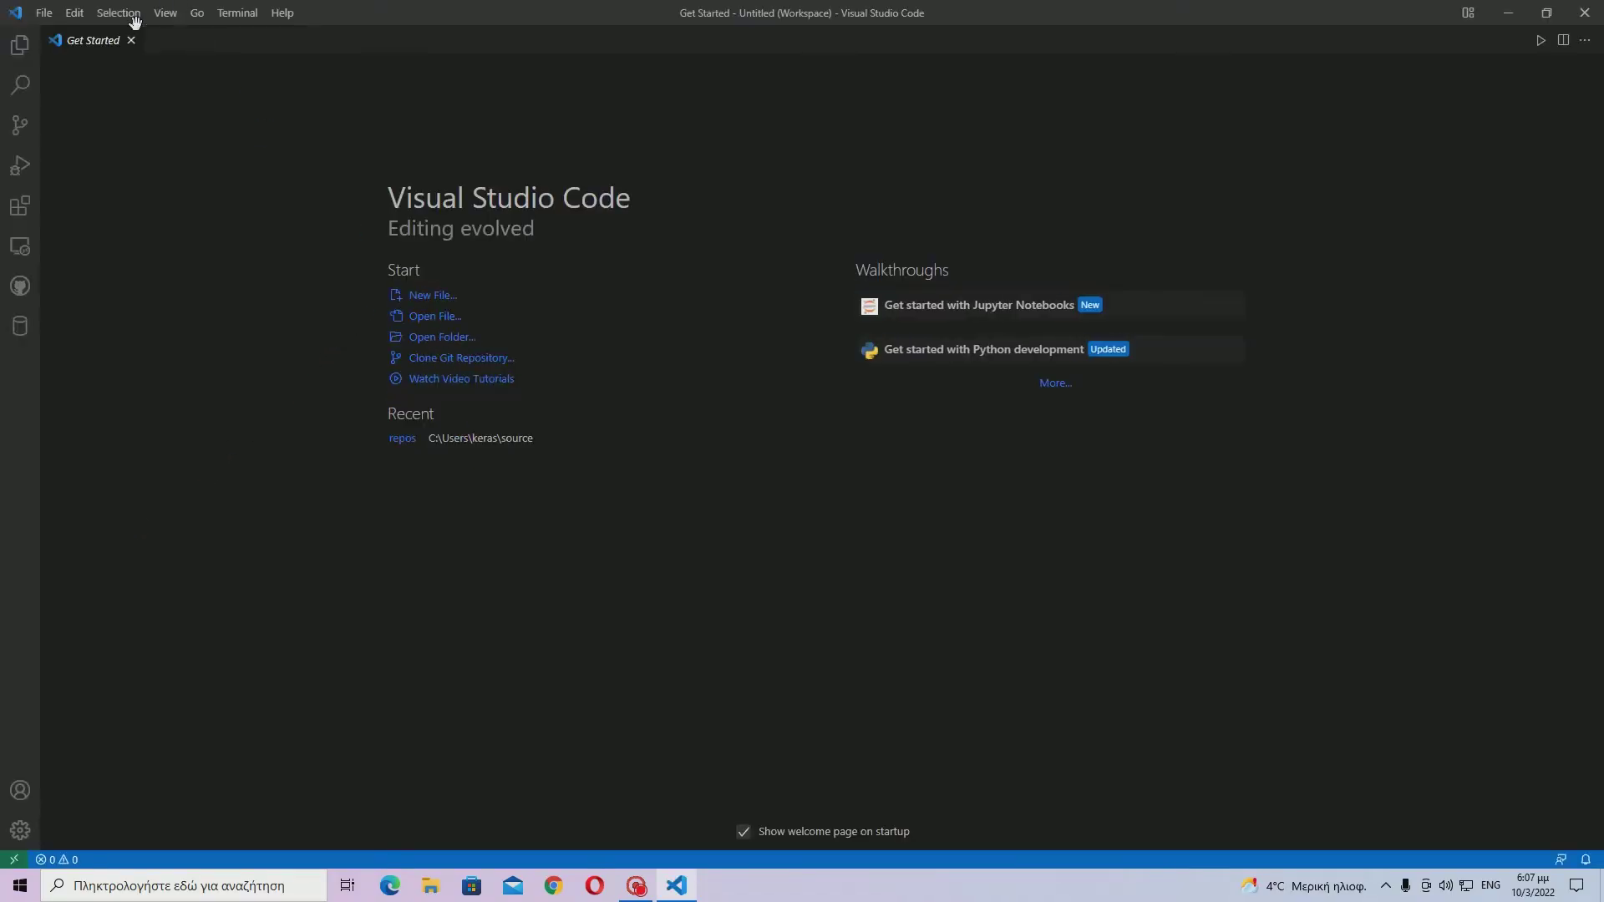
- Close Get Started and create a new untitled file in Python language mode
left_click(130, 40)
key("ctrl+n")
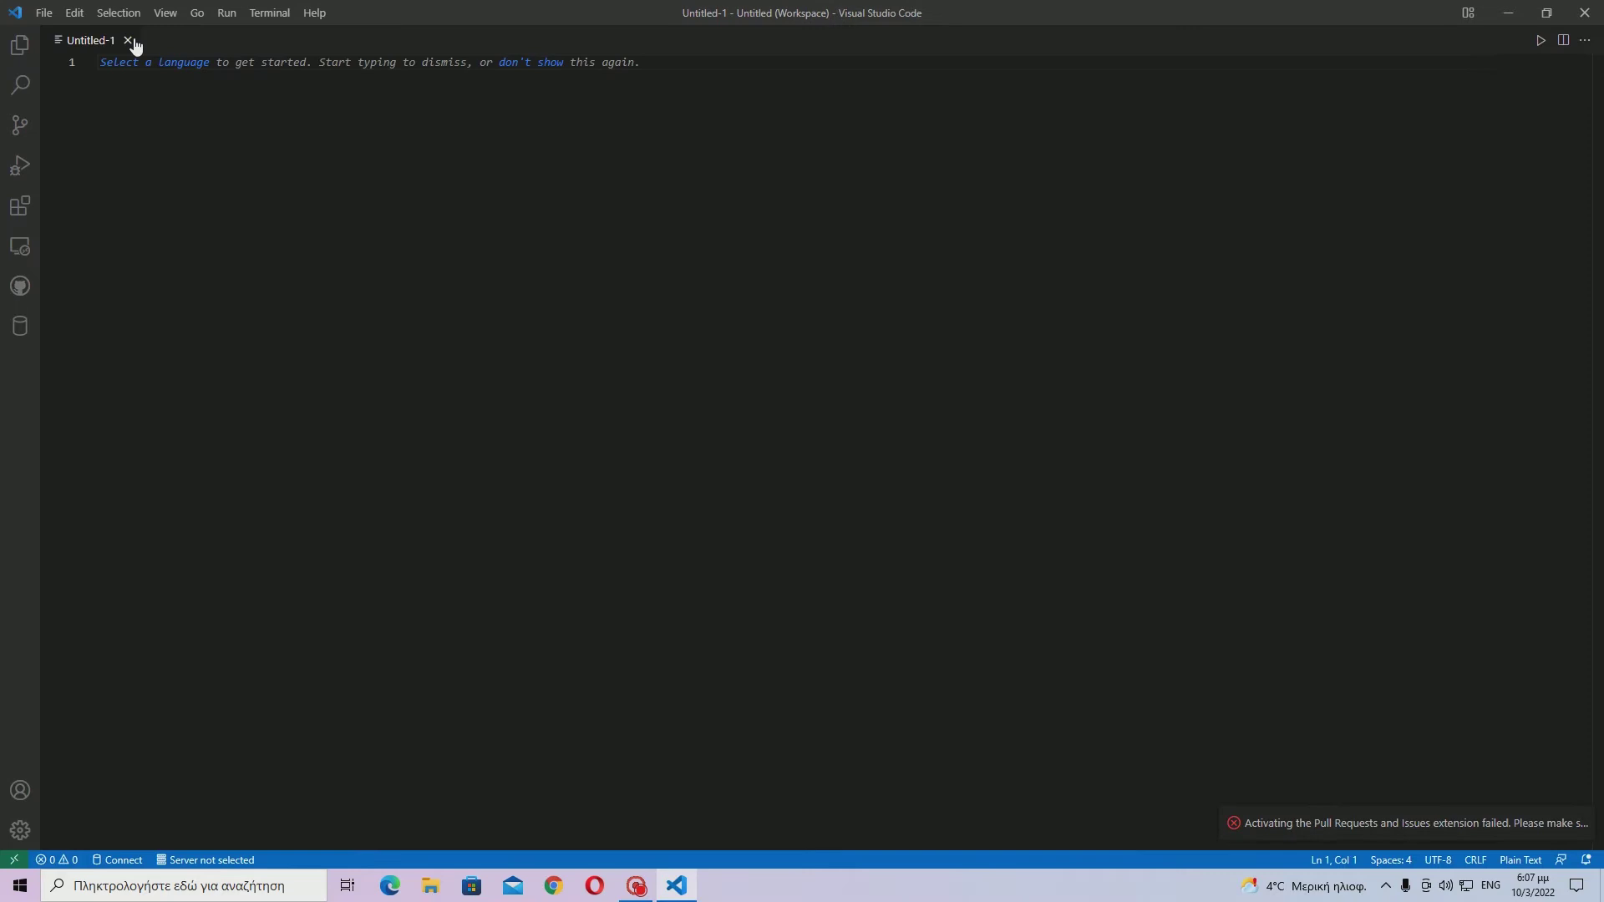
left_click(162, 67)
scroll(648, 313, "down", 5)
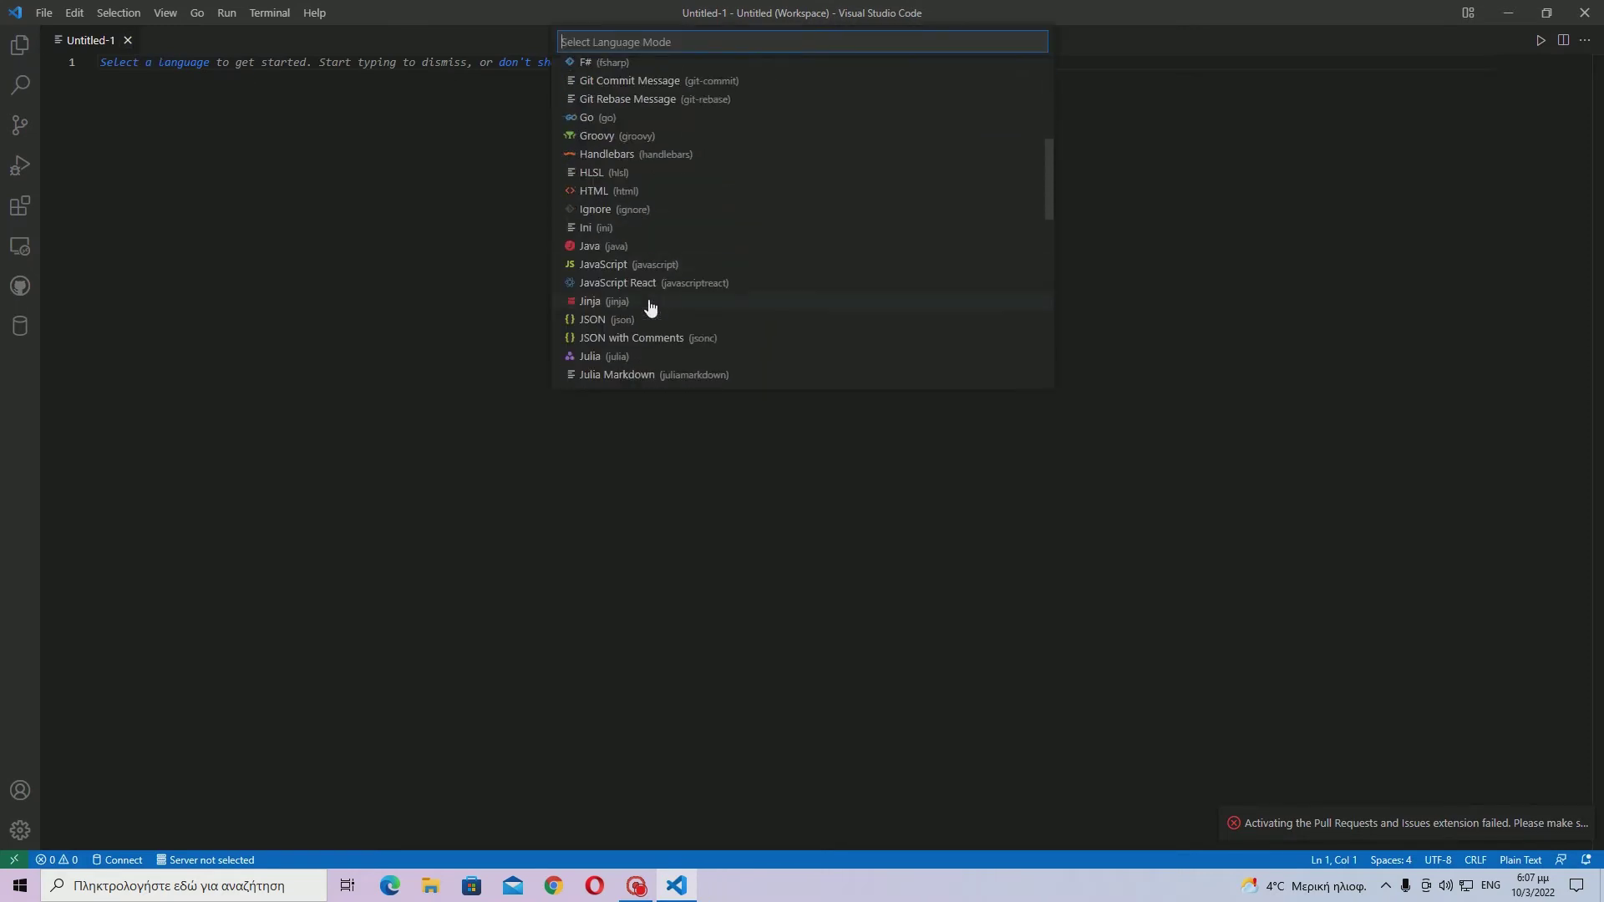
scroll(648, 309, "down", 5)
scroll(648, 309, "down", 3)
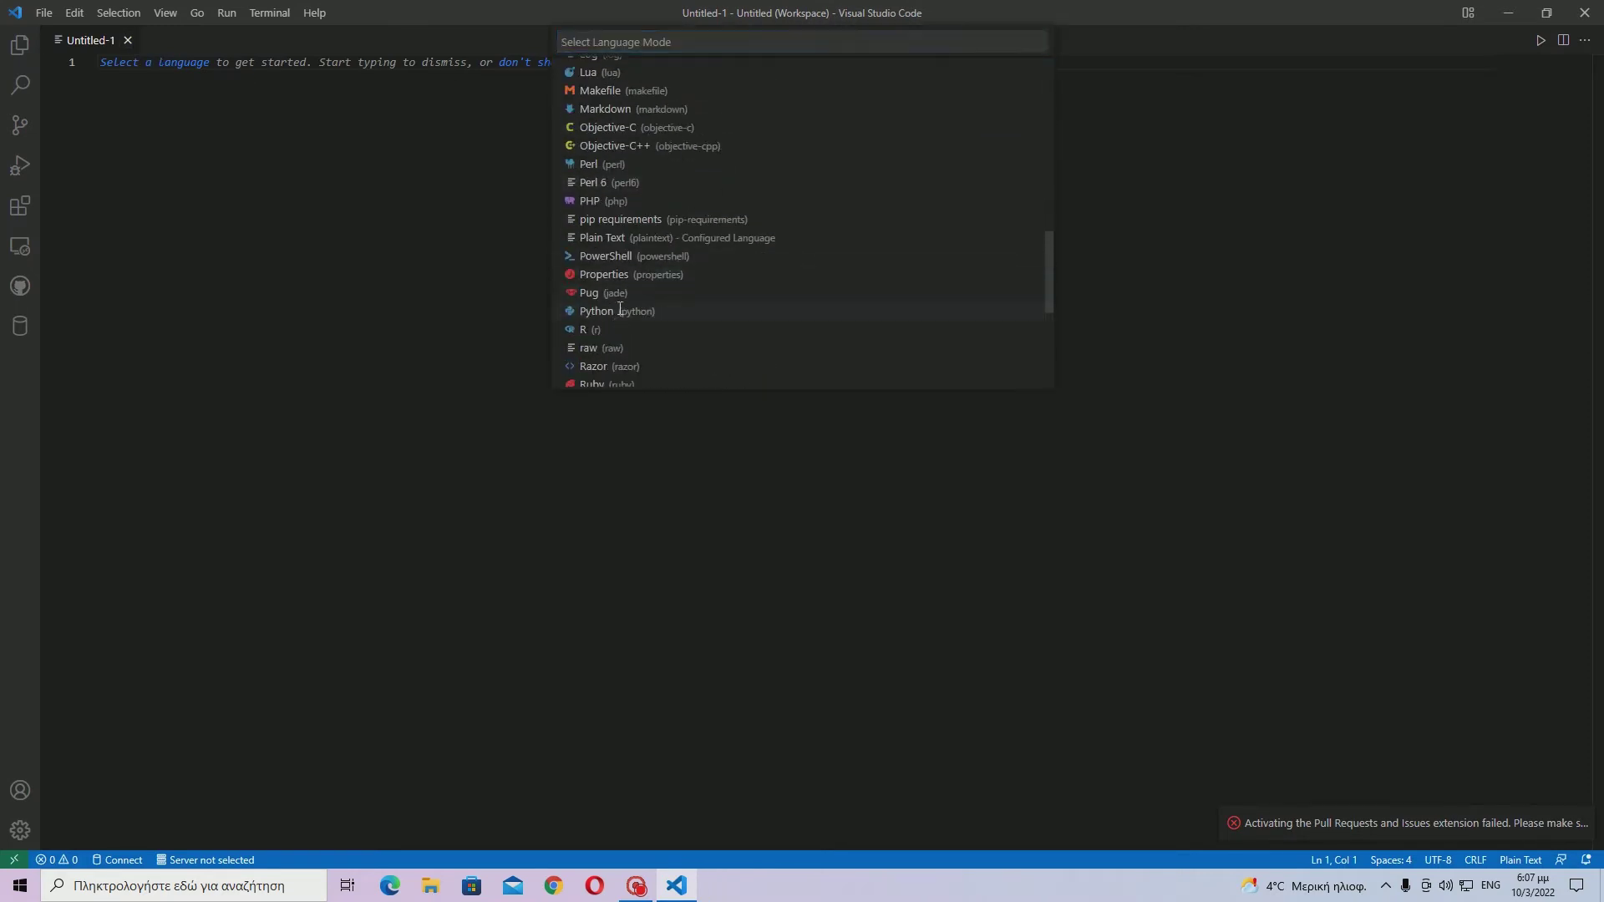
left_click(619, 313)
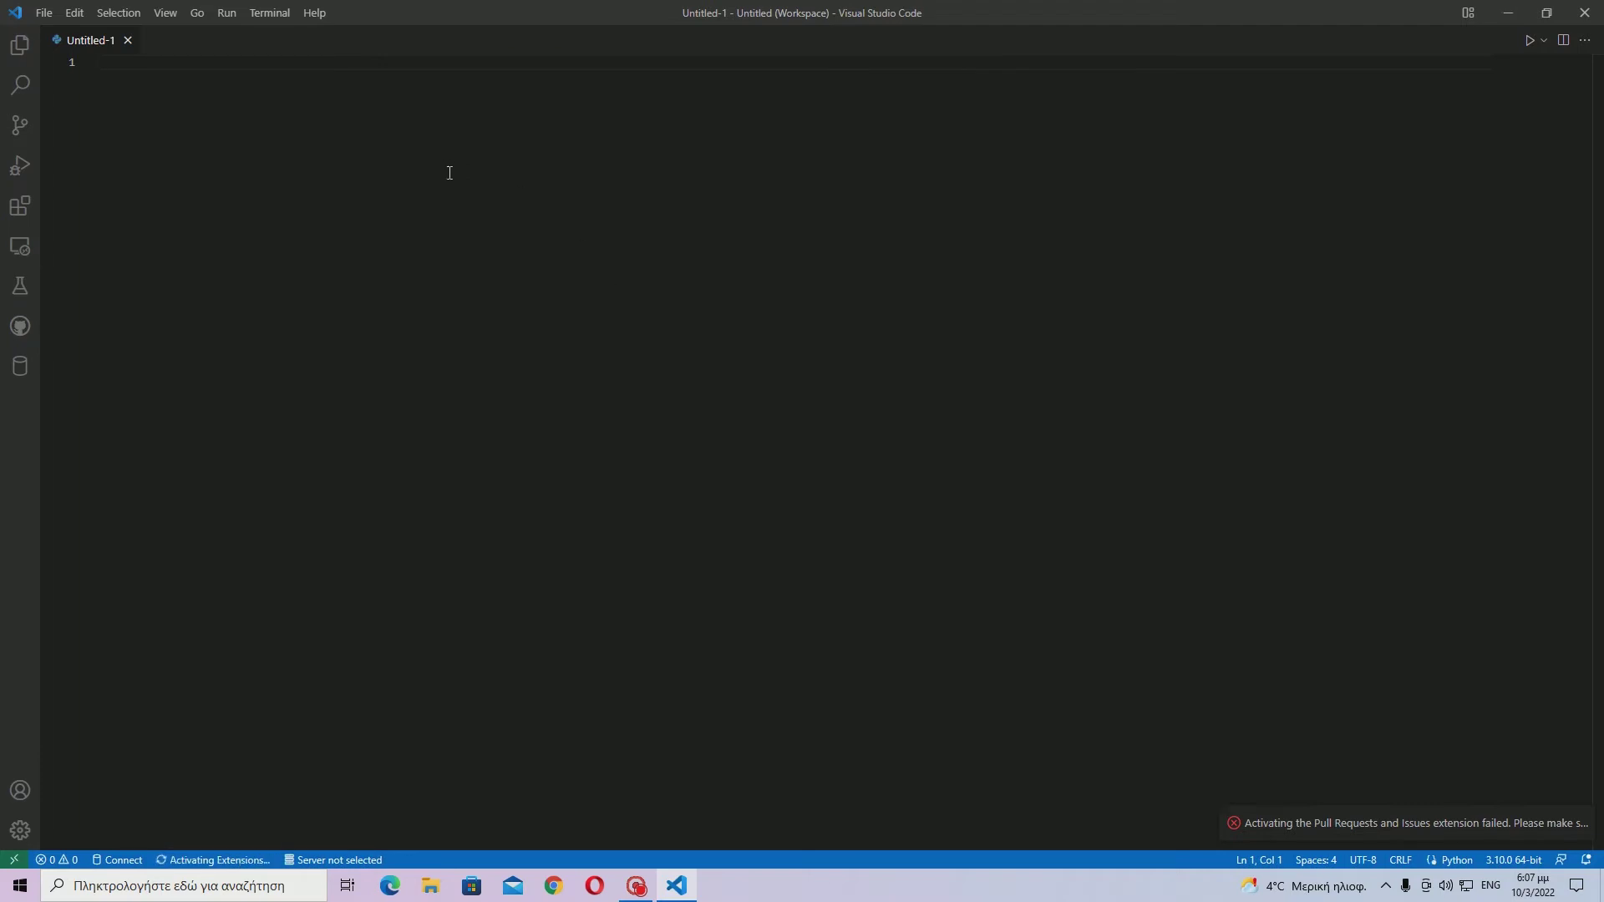
- Save the file as main.py inside a new Tutorial folder on the Desktop
key("ctrl+s")
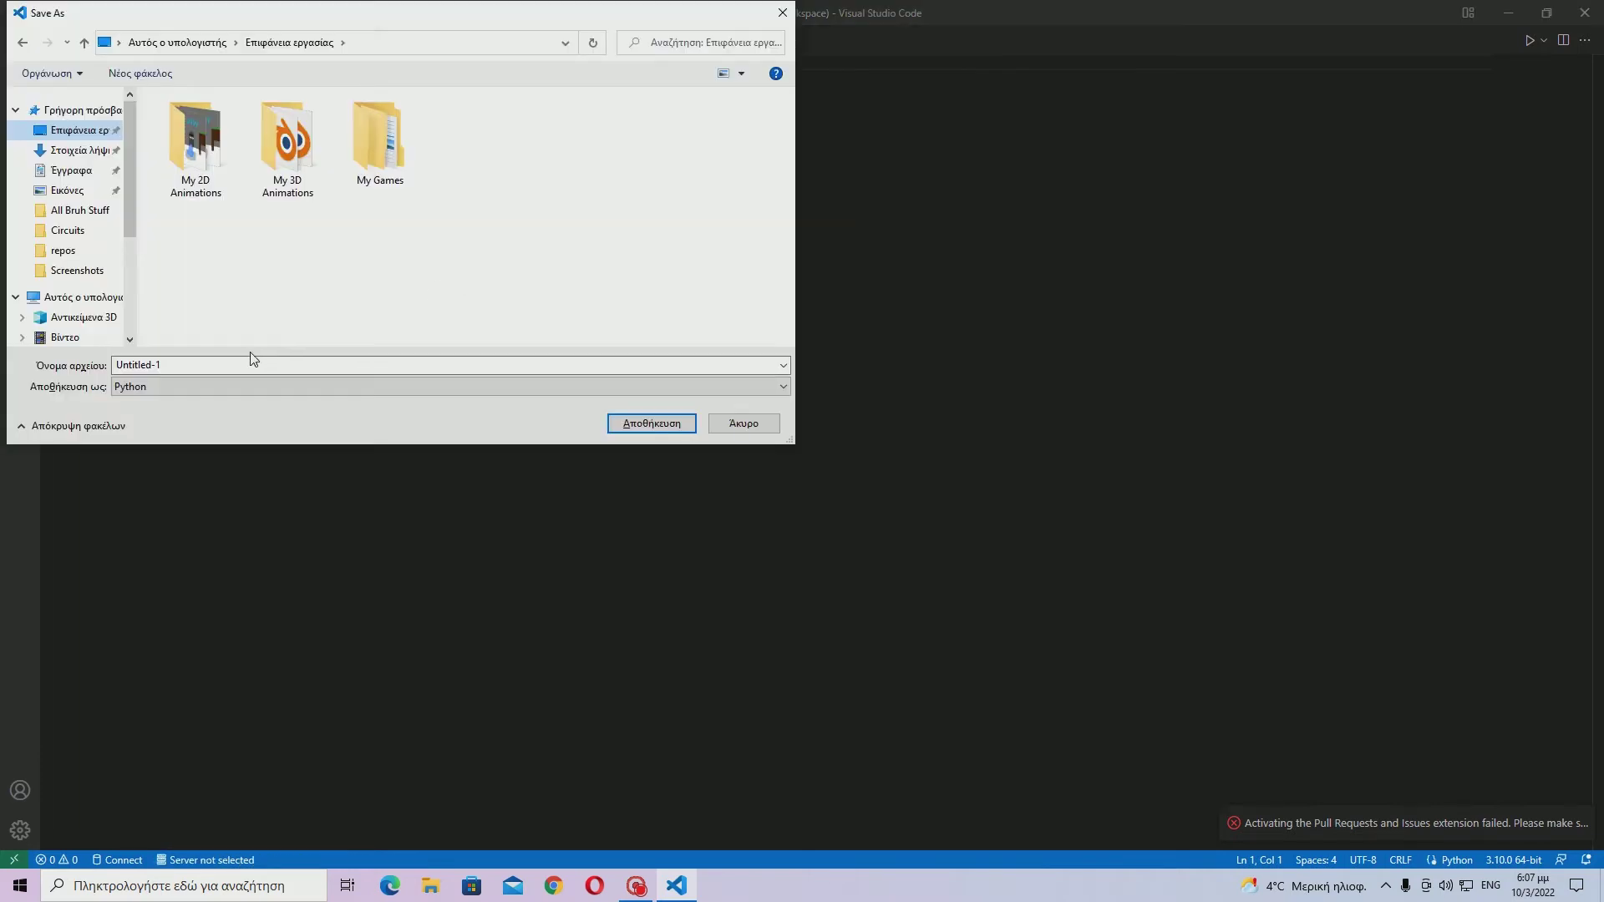
left_click(176, 366)
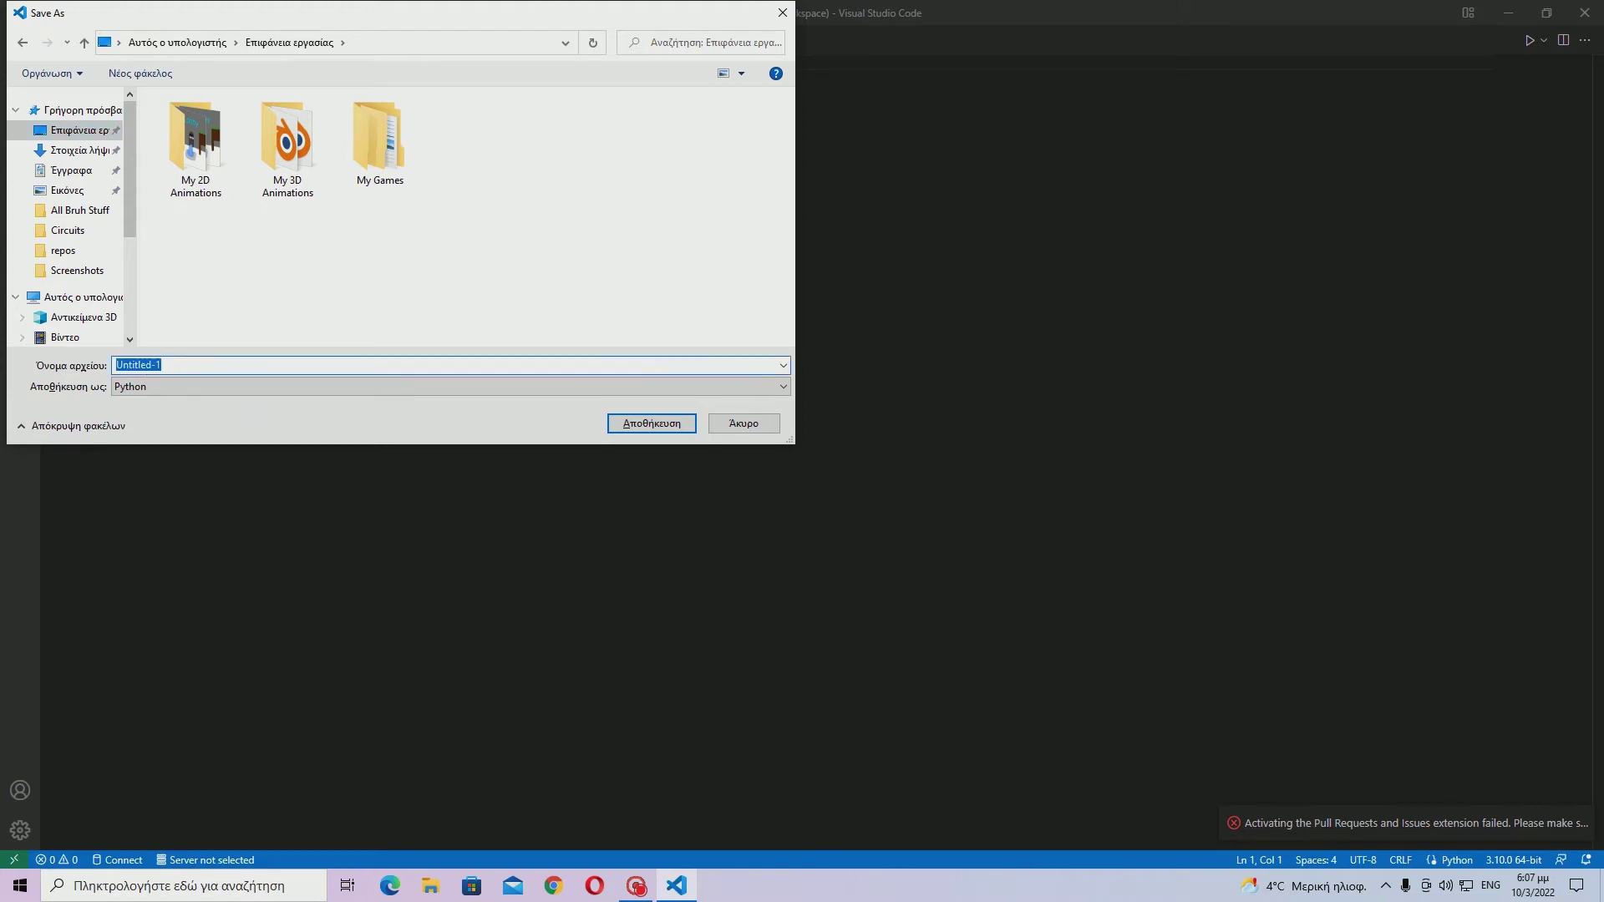
type("main")
right_click(550, 267)
mouse_move(627, 457)
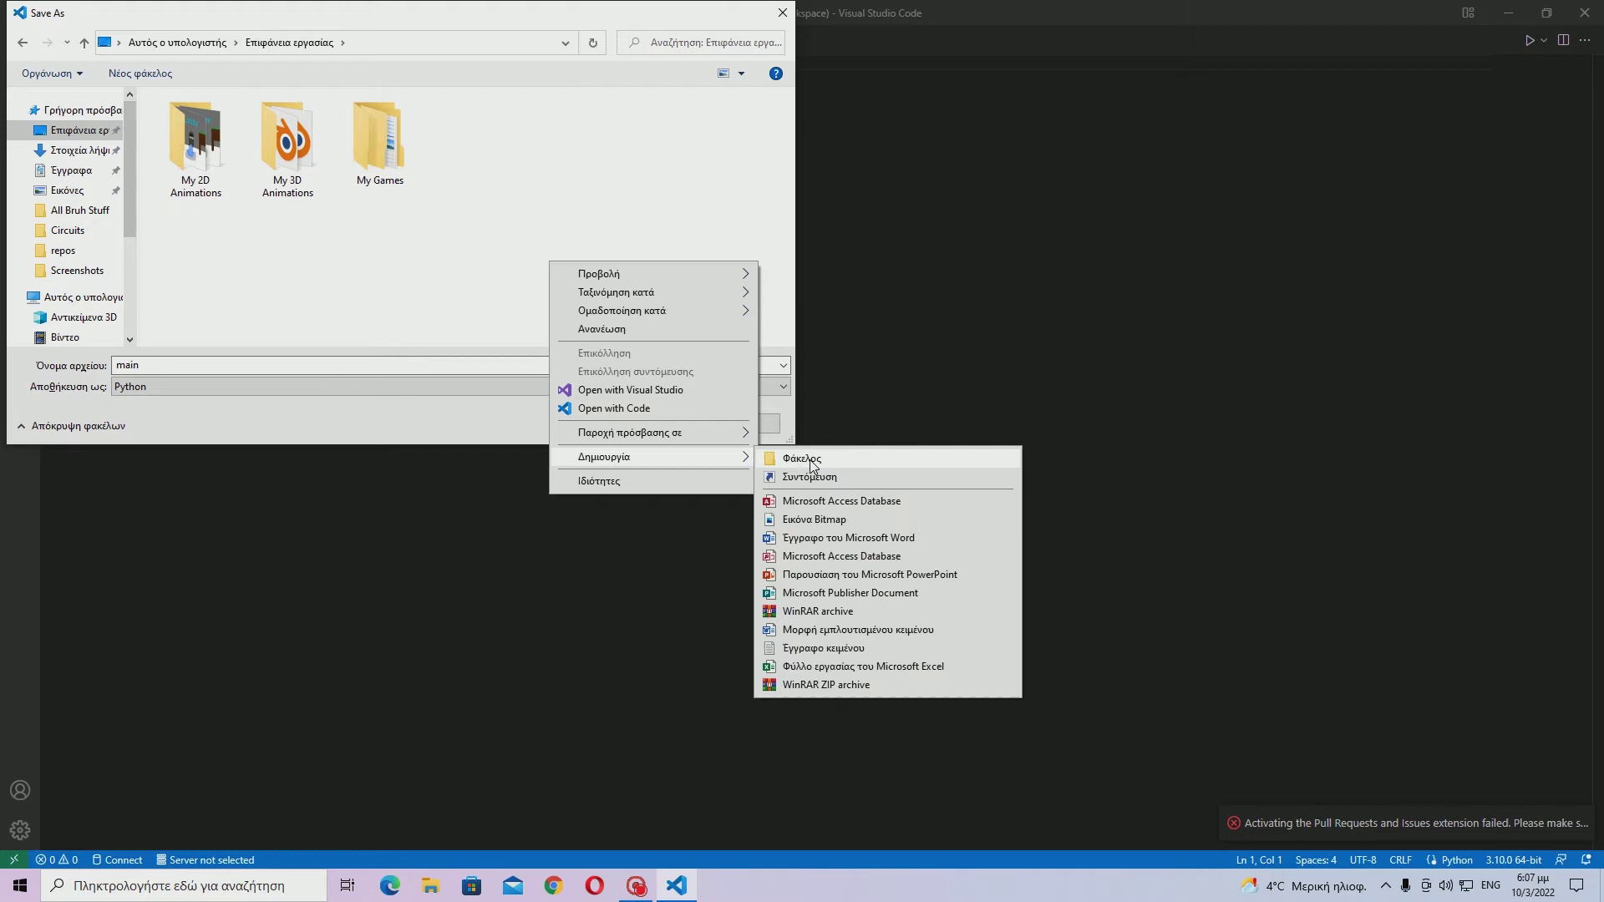
left_click(809, 461)
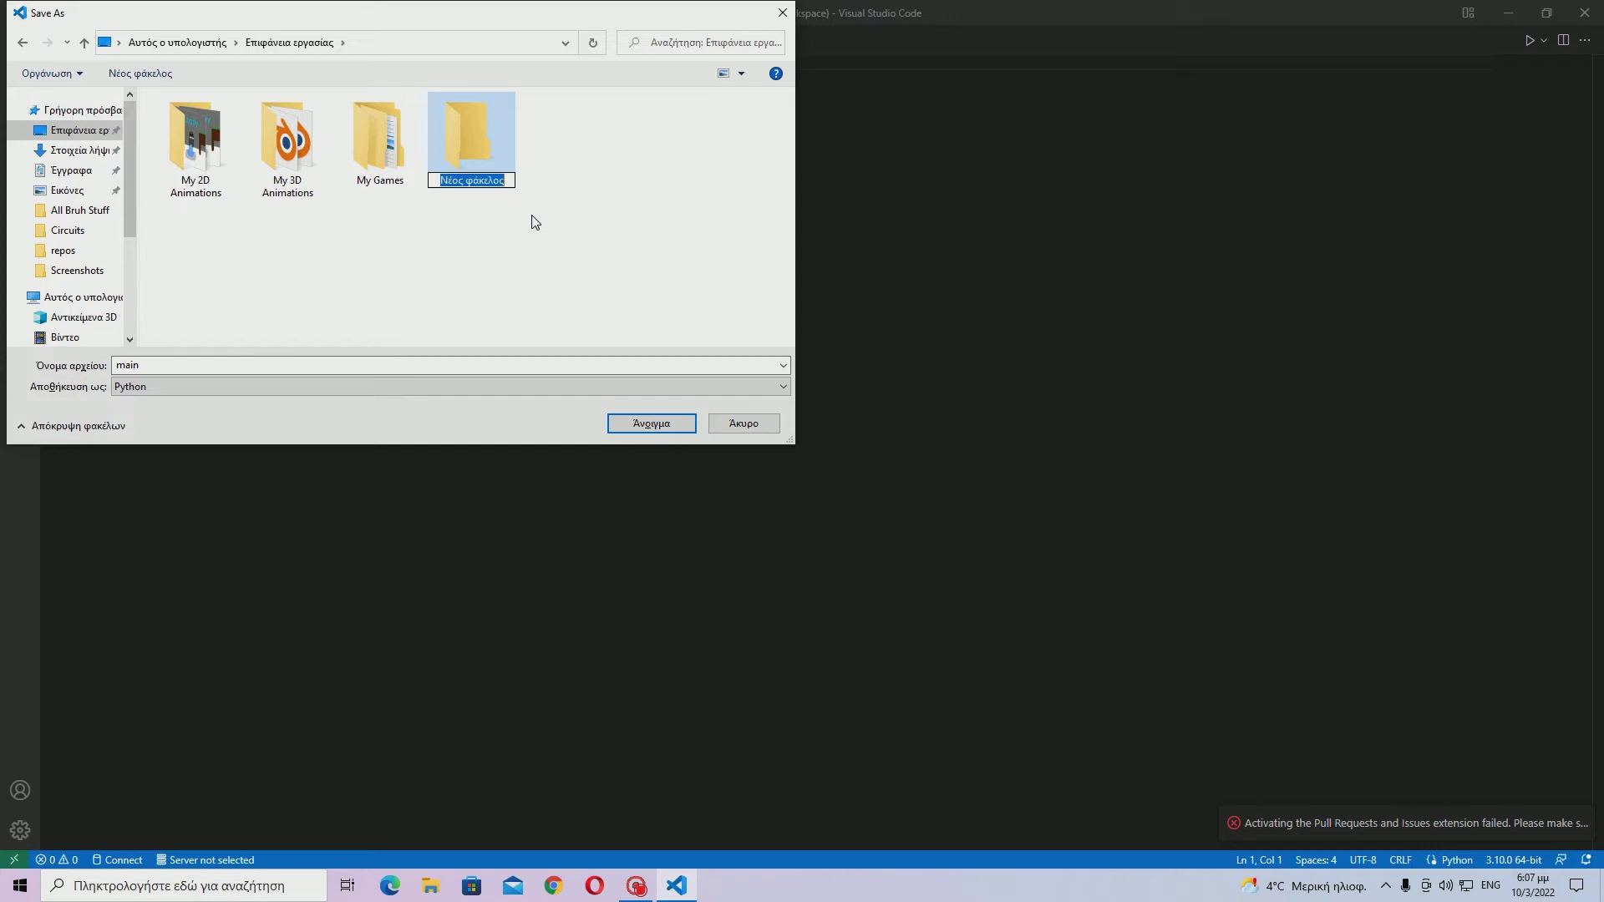
type("Tutor")
type("ial")
key("Return")
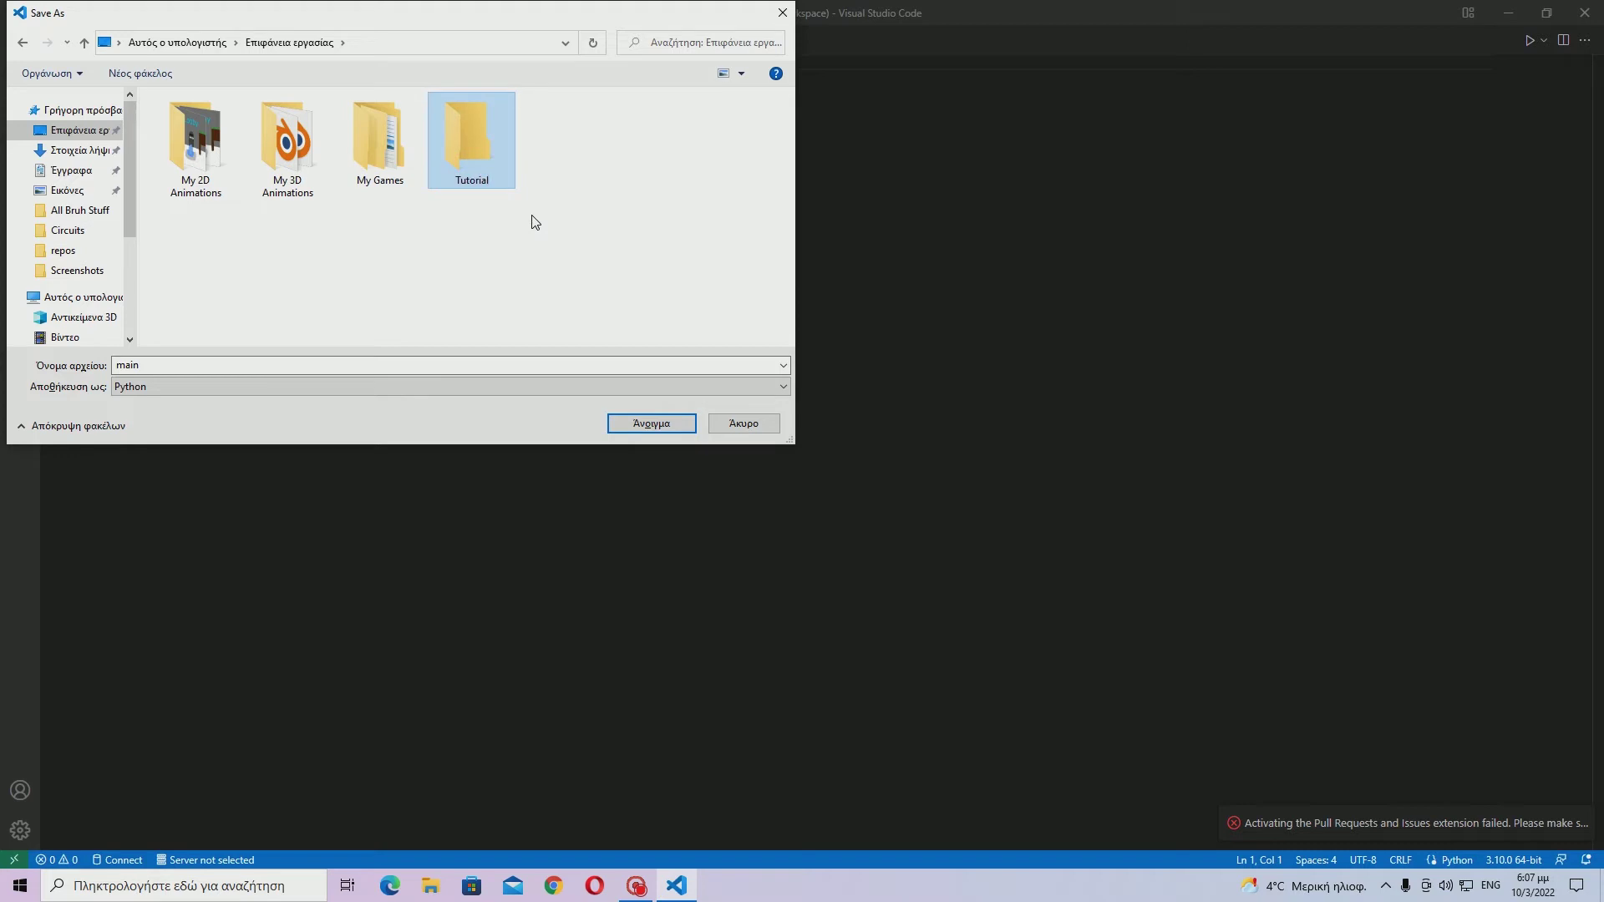
key("Return")
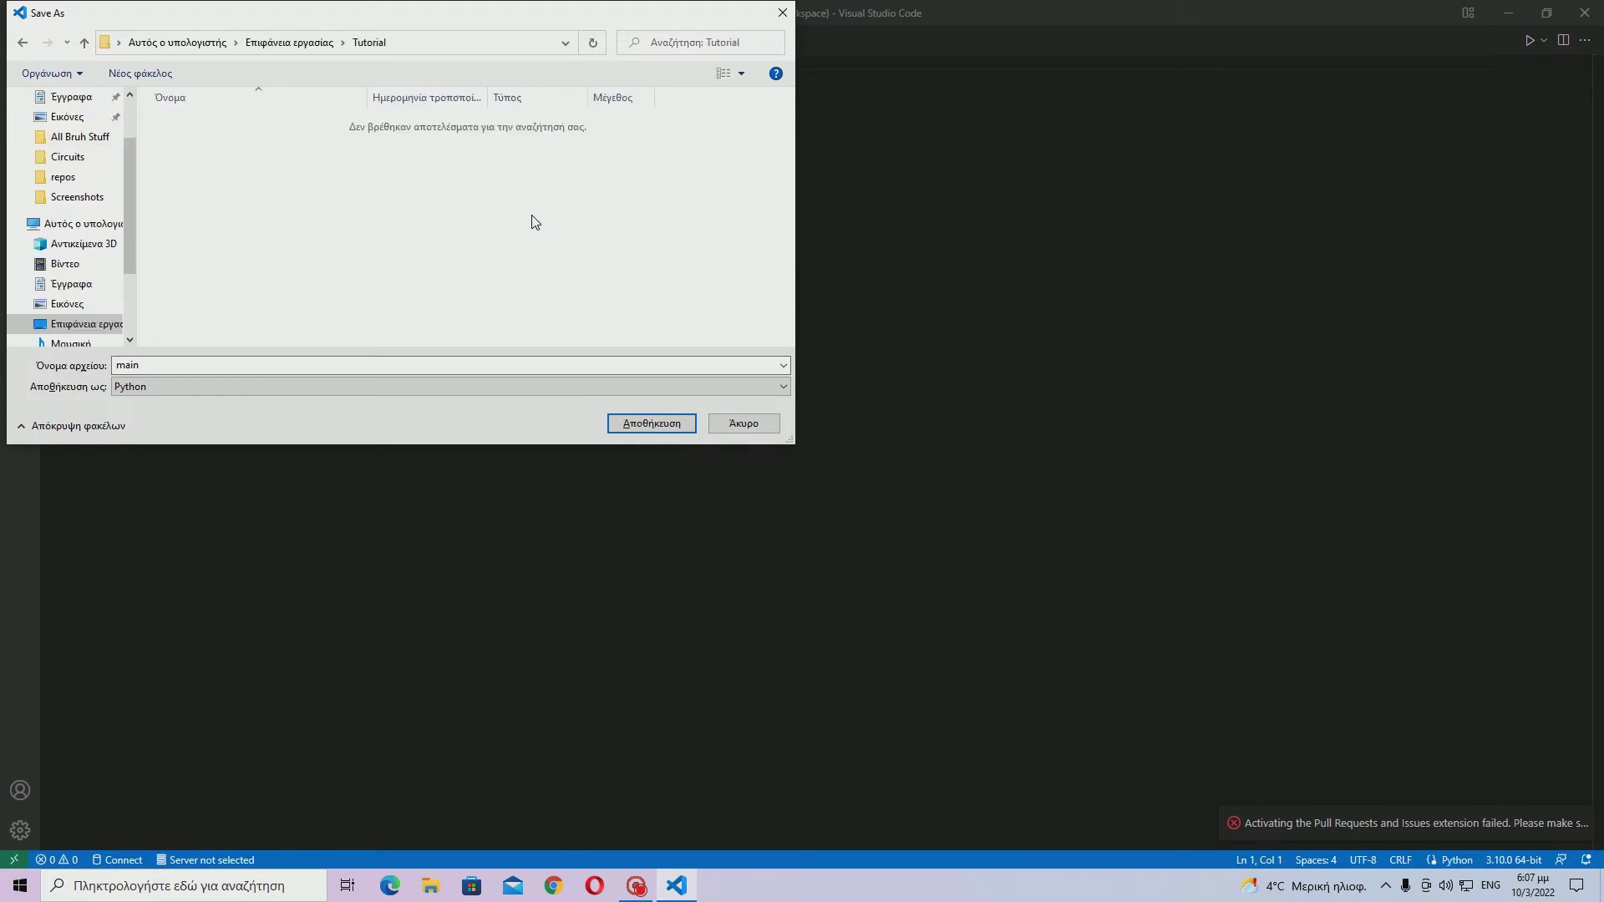
key("Return")
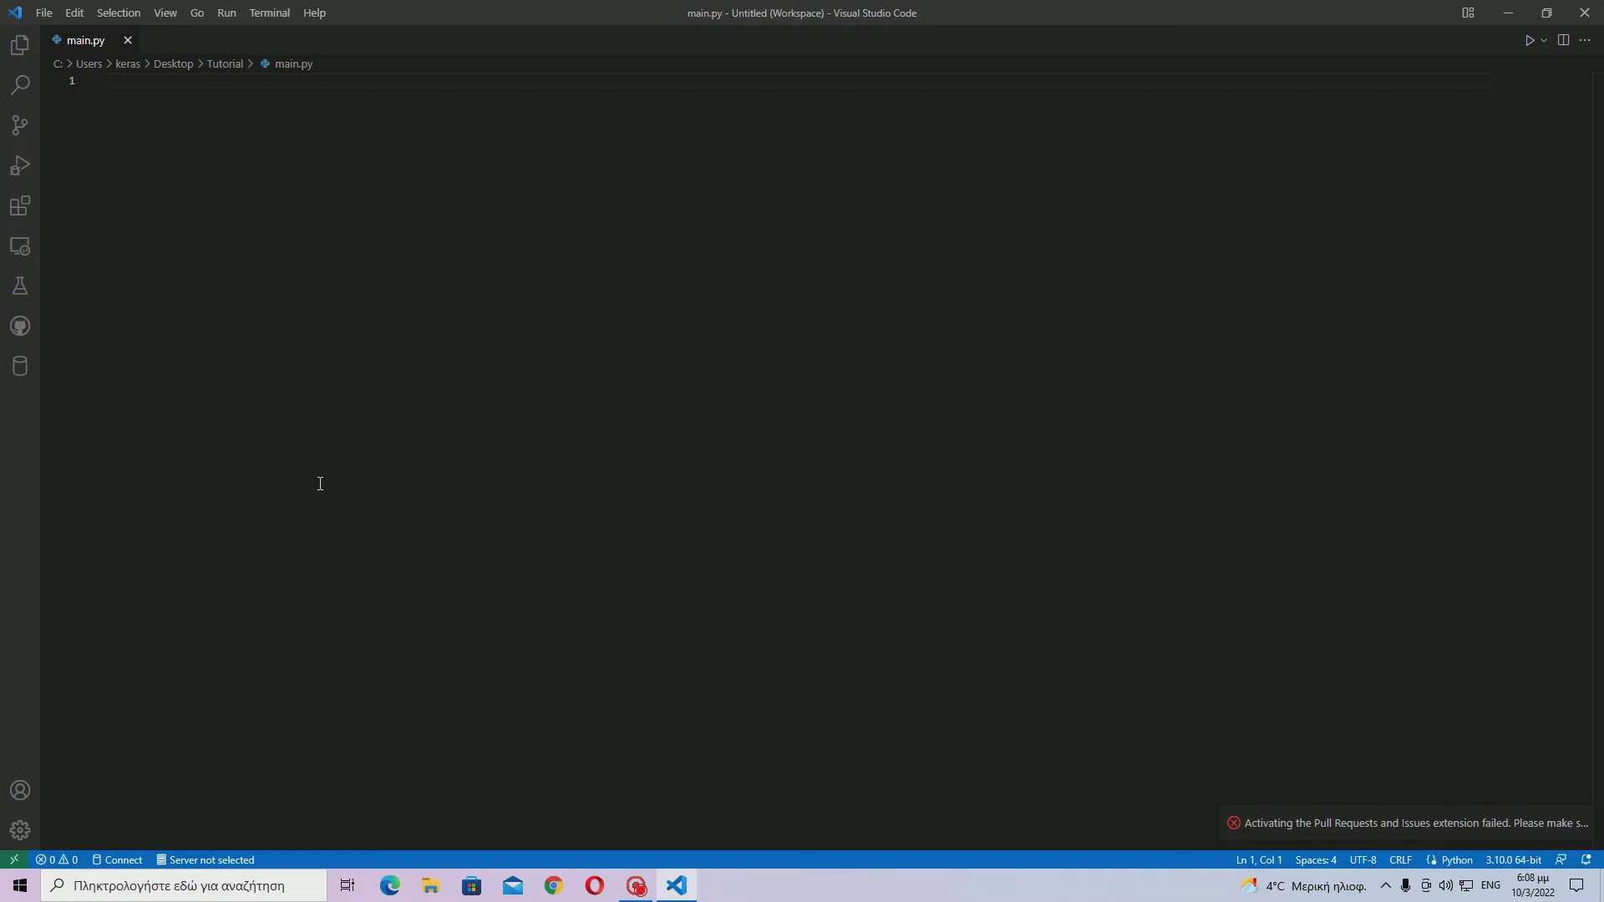
type("im")
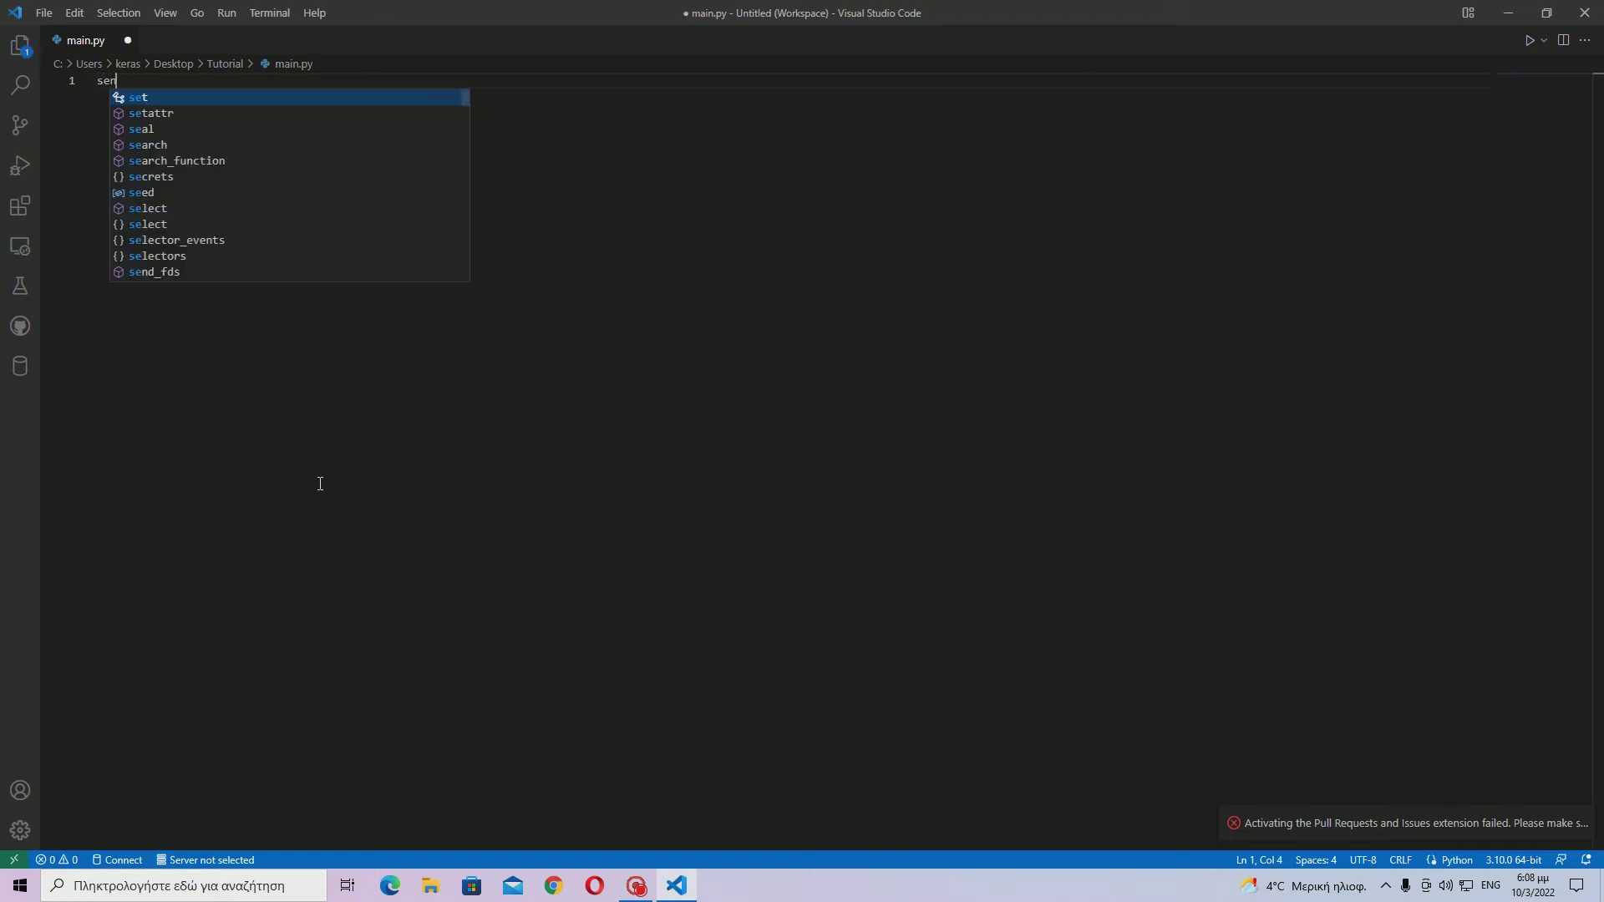
- Correct line 1 of main.py to read var = 2 and save the file
key("BackSpace")
key("BackSpace")
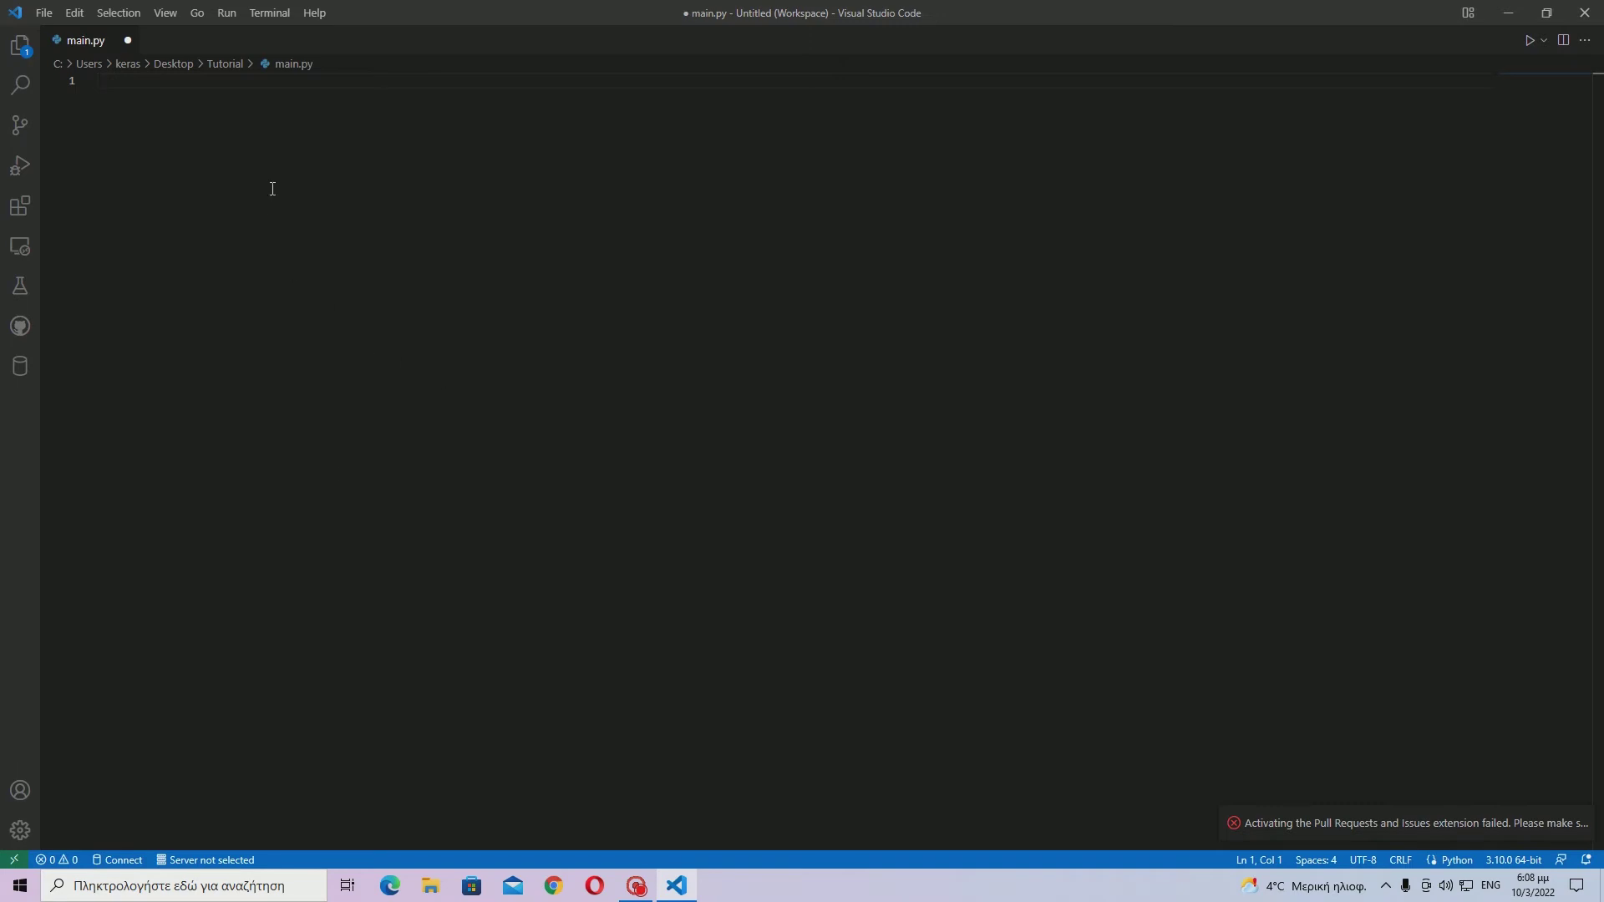
type("im")
key("BackSpace")
key("BackSpace")
type("self")
key("BackSpace")
key("BackSpace")
key("BackSpace")
key("BackSpace")
type("var =")
type(" 2")
key("ctrl+s")
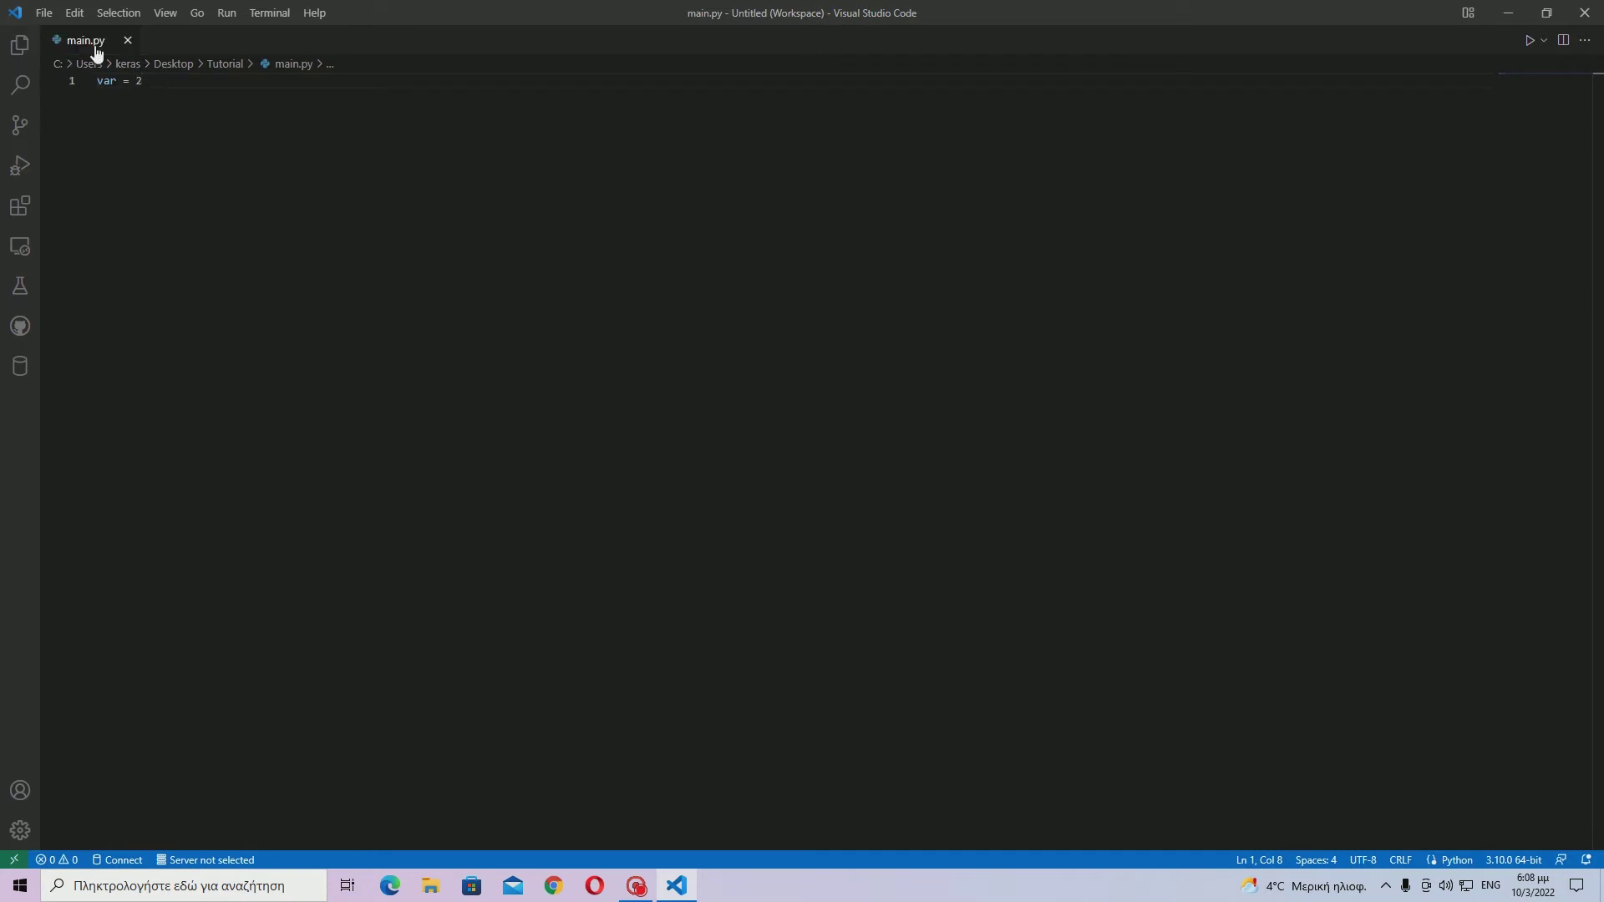
left_click(20, 43)
- Add the Desktop Tutorial folder to the workspace from the Explorer's Open Folder
left_click(20, 50)
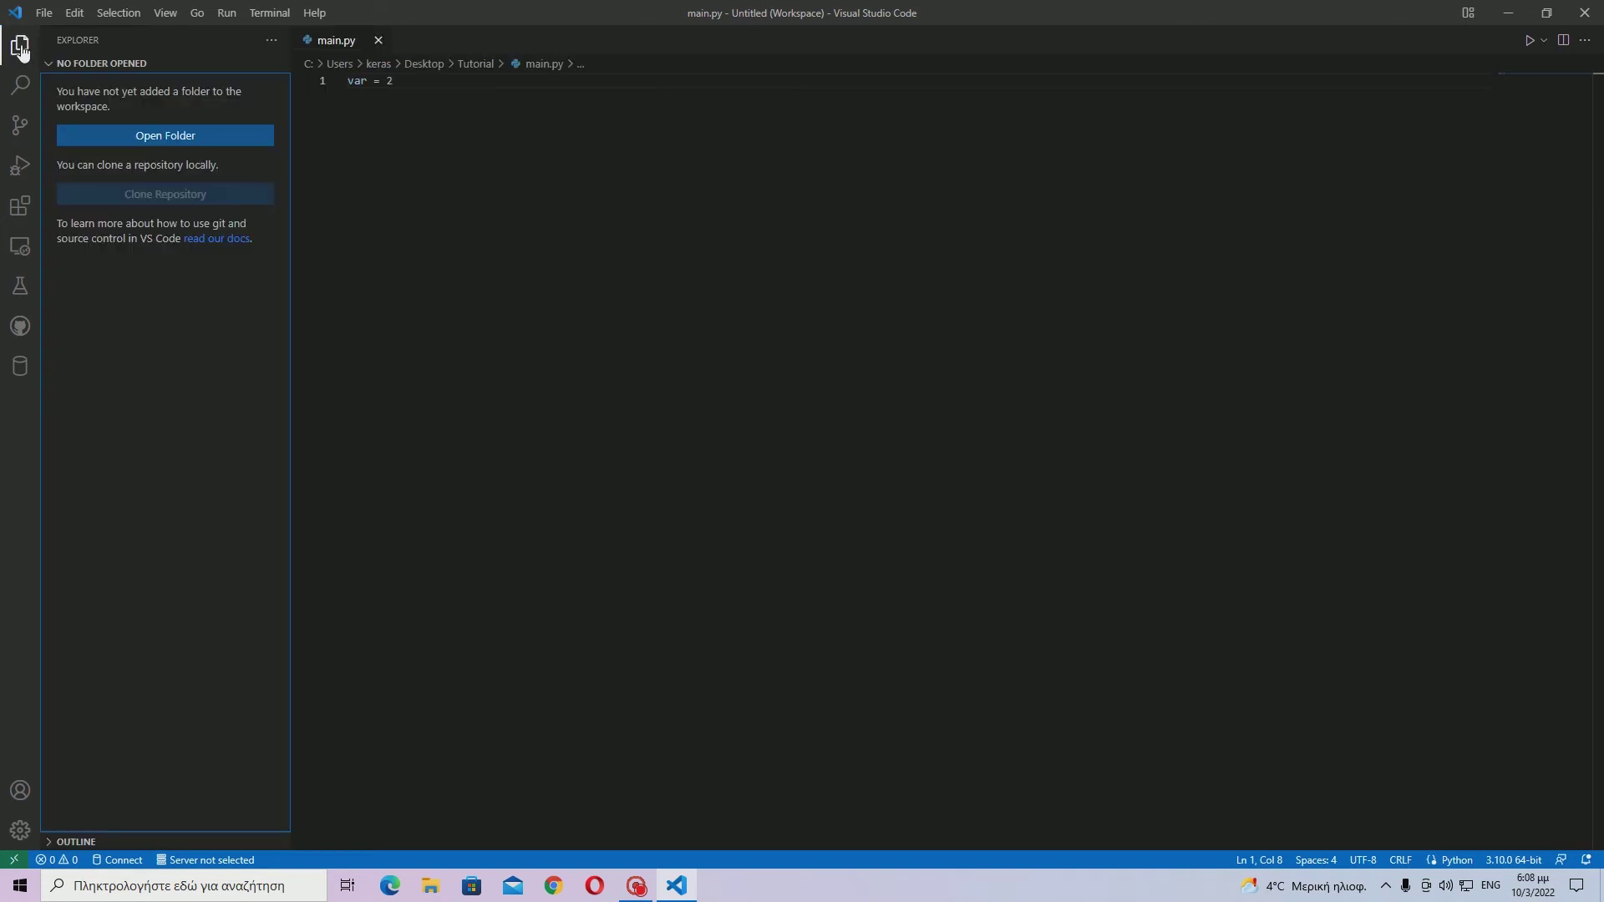
left_click(138, 137)
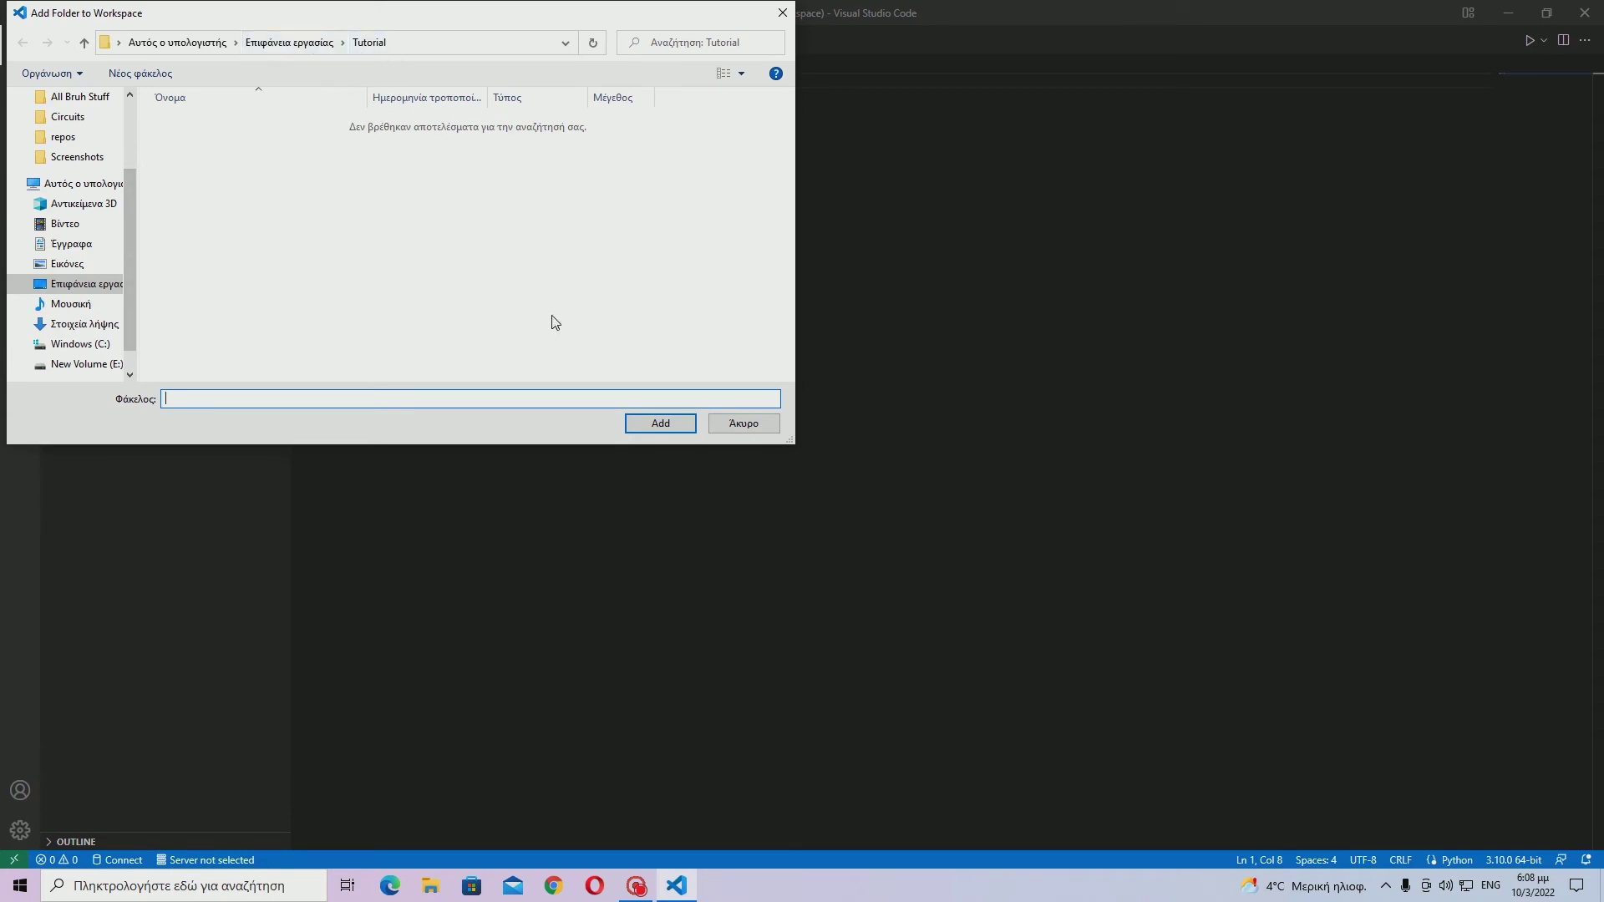
left_click(657, 422)
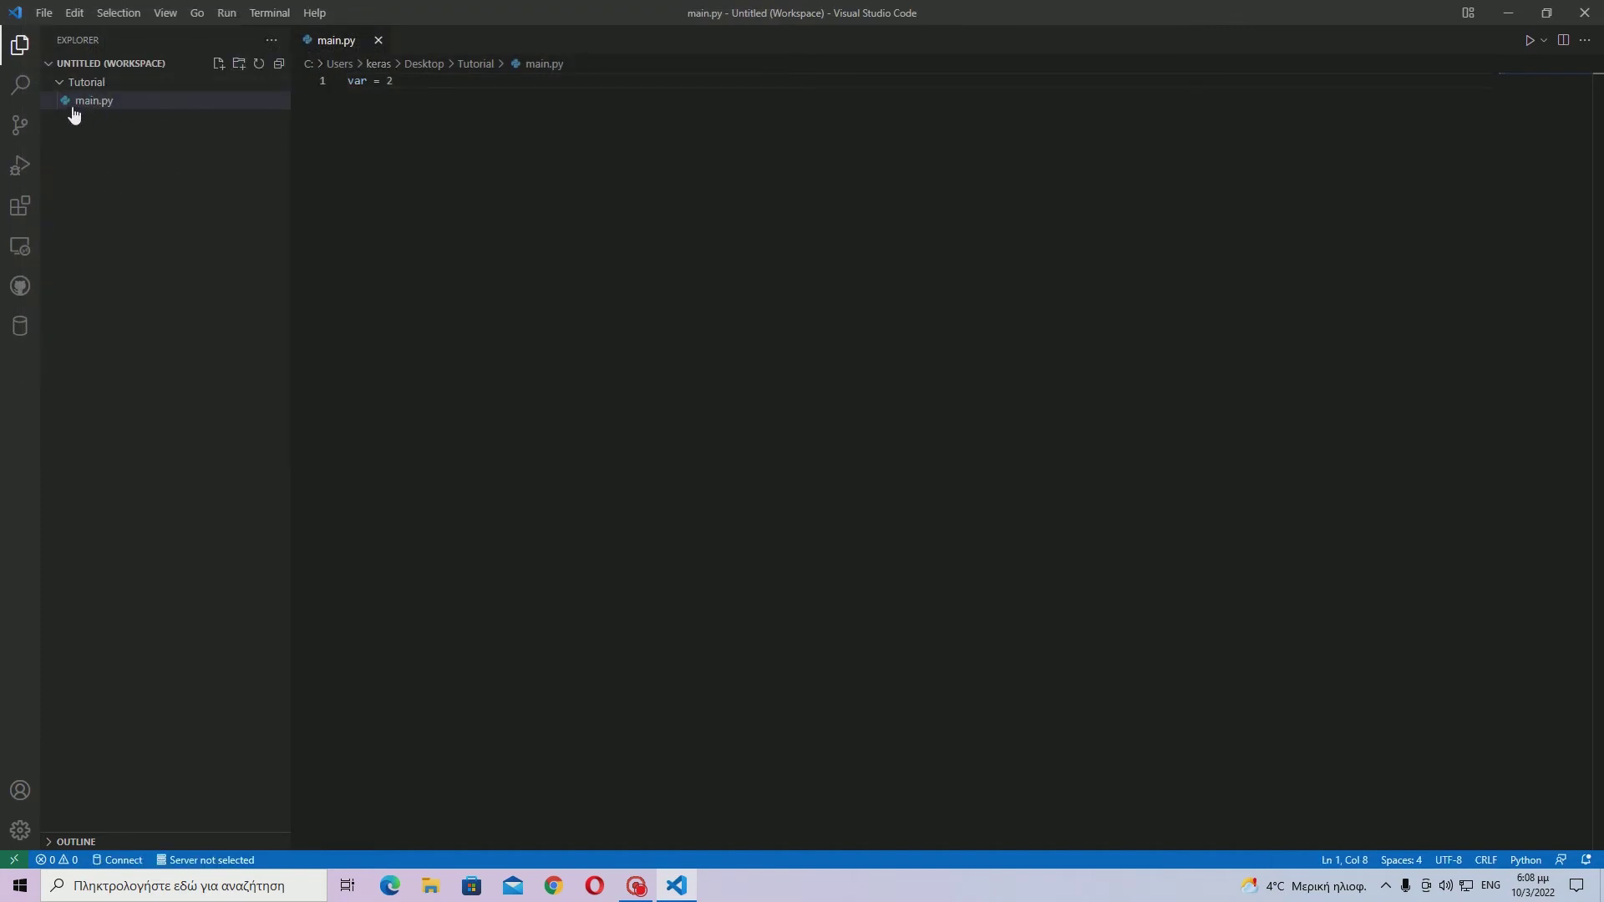
mouse_move(151, 62)
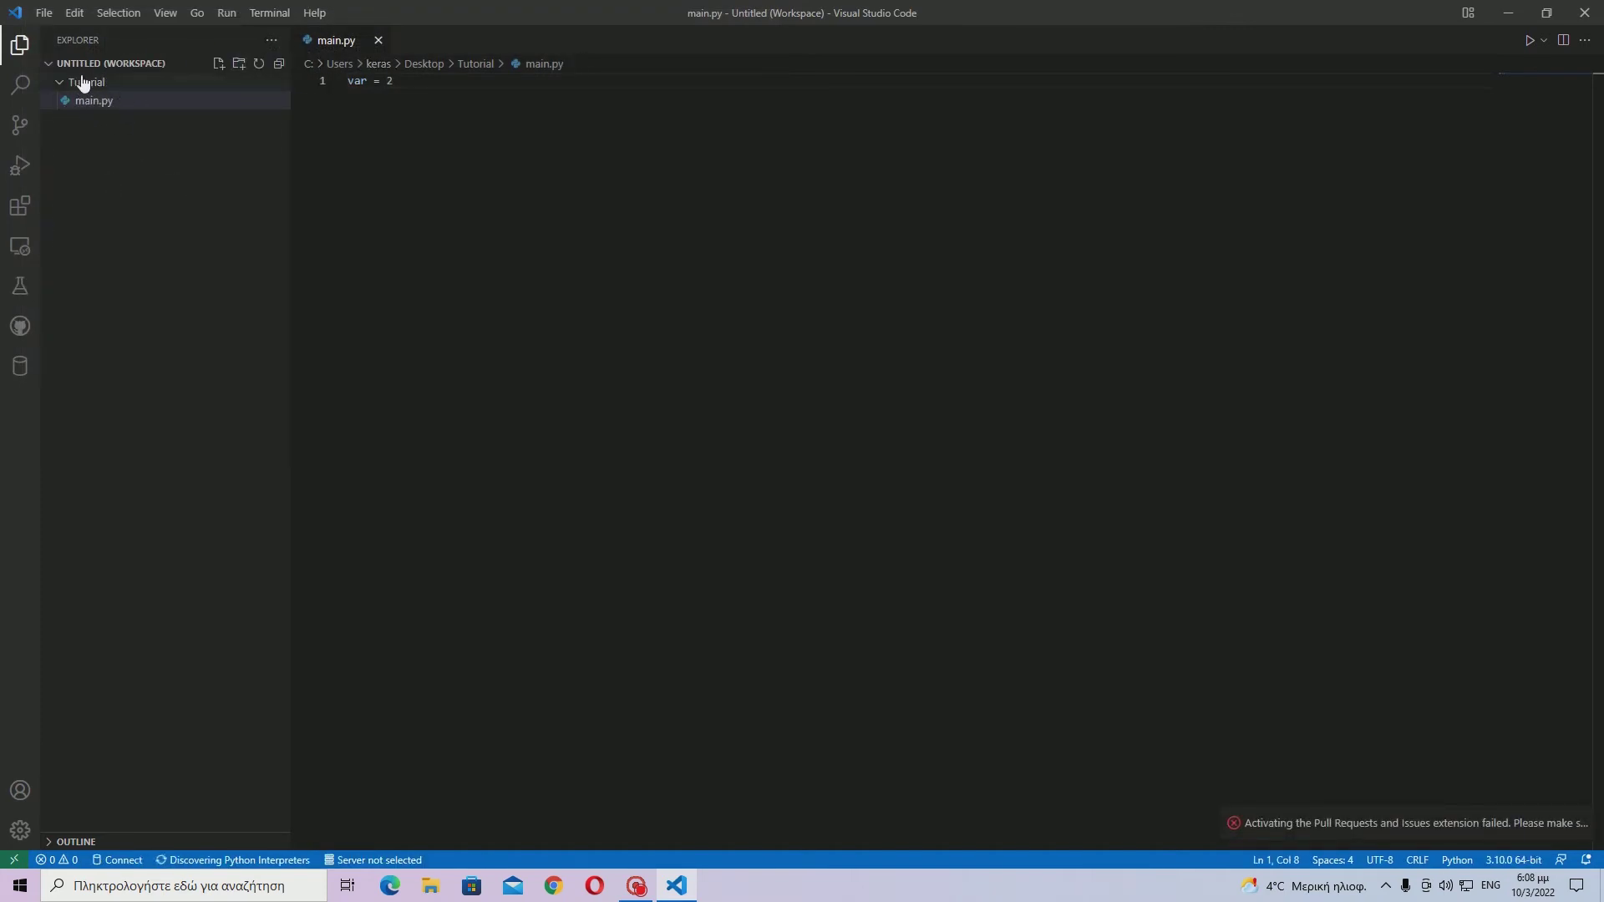
- Create stupid.py in the Tutorial folder, glance at main.py, and return to stupid.py
left_click(218, 65)
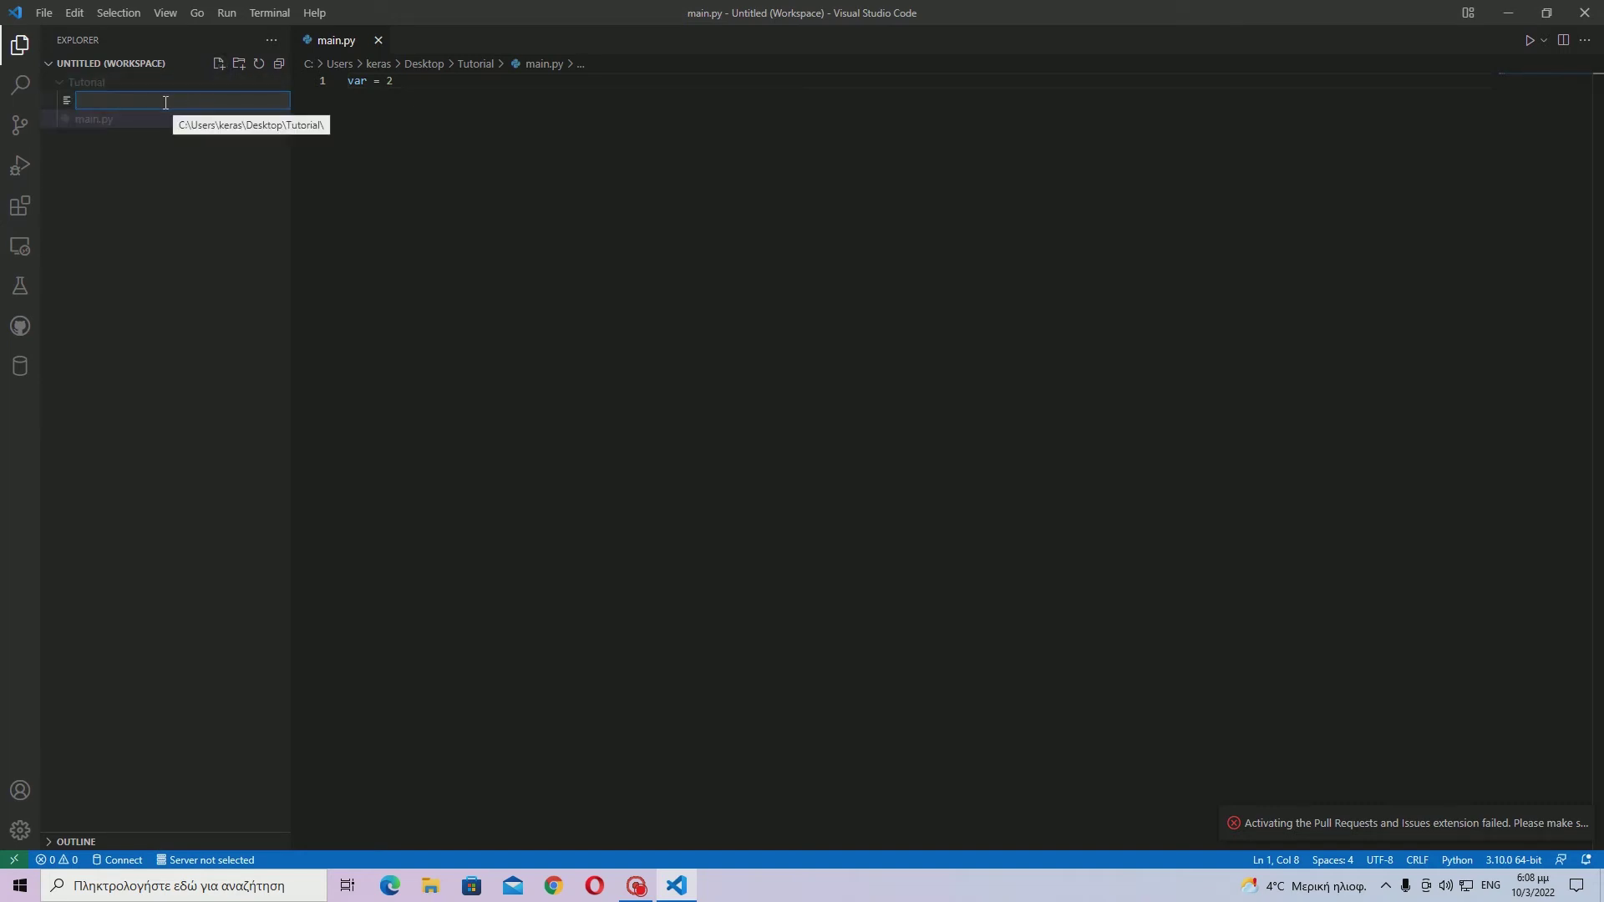
type("stu")
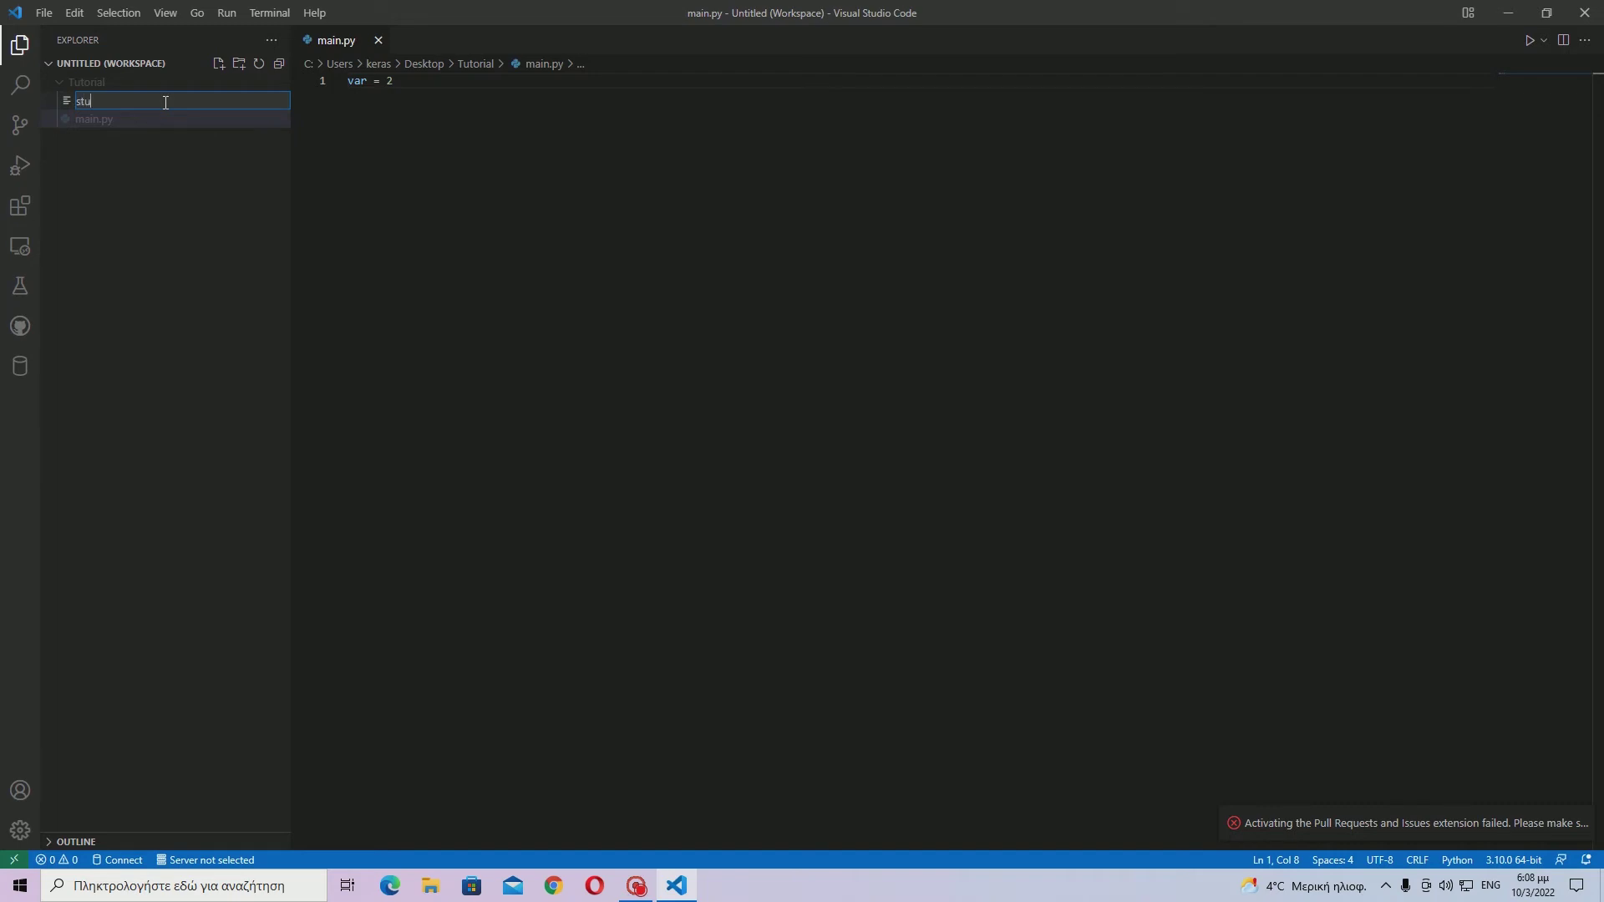
type("pid.p")
type("y")
key("Return")
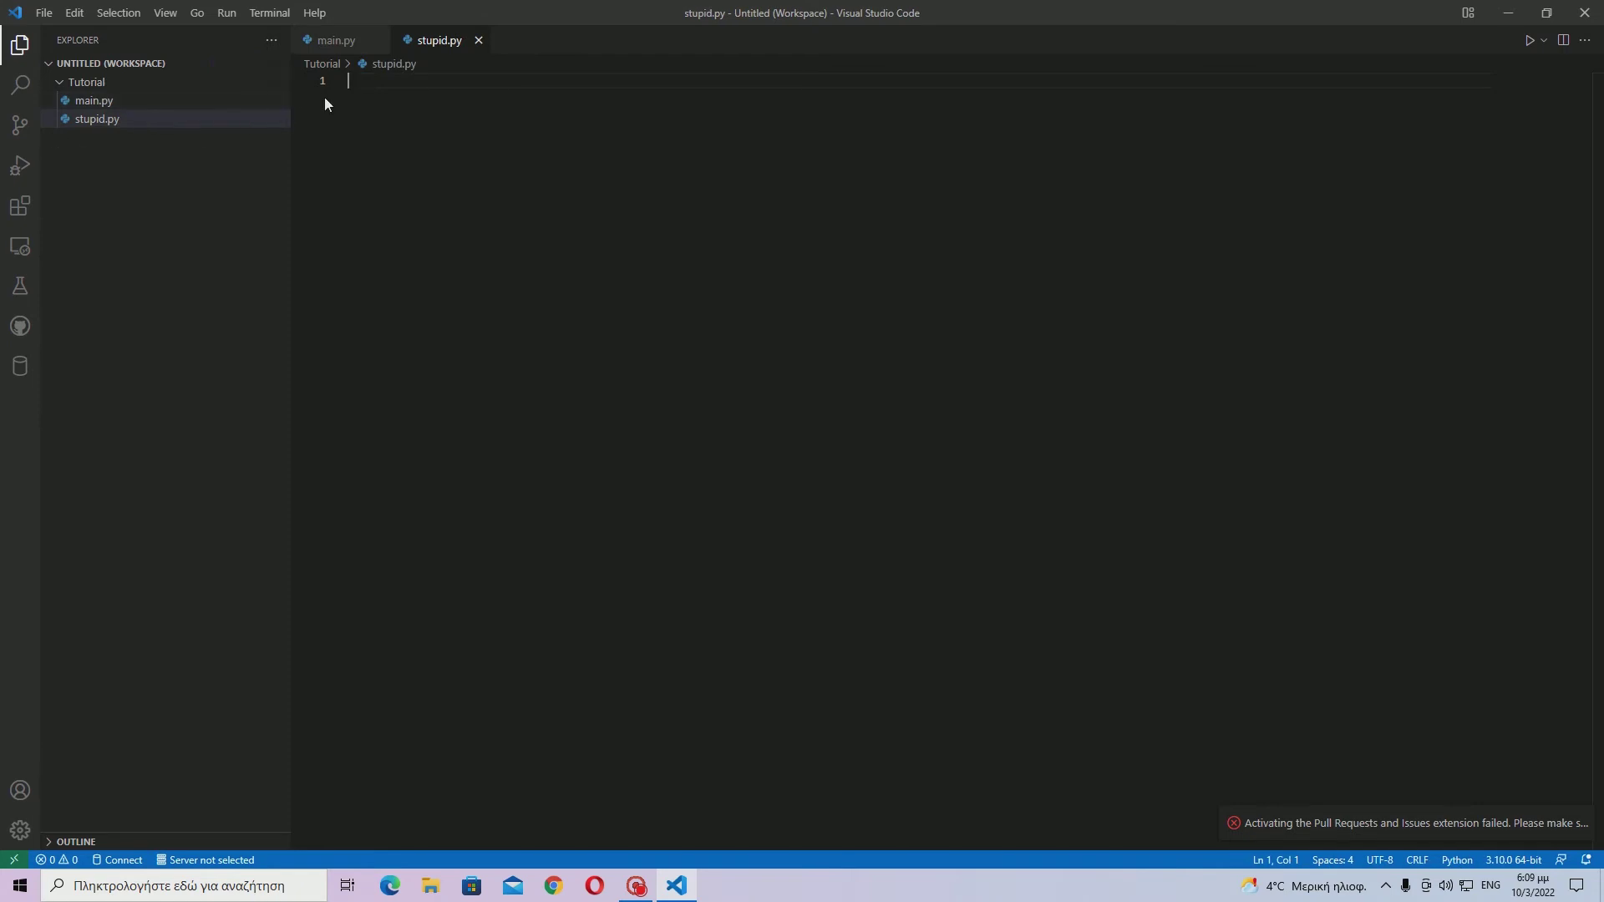
left_click(357, 43)
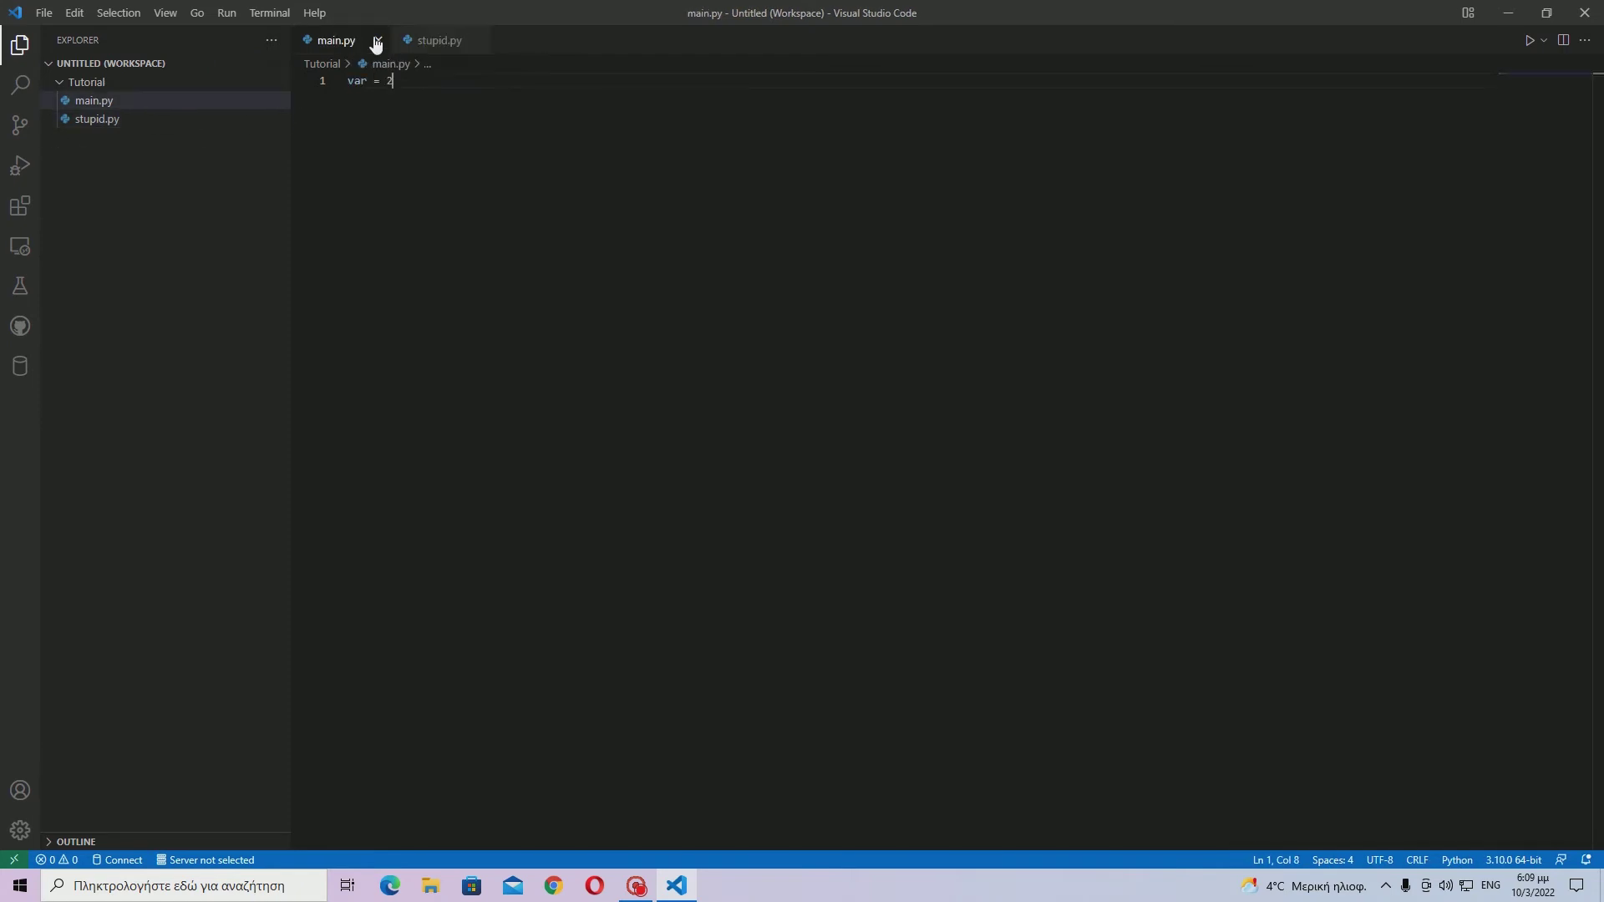
left_click(426, 42)
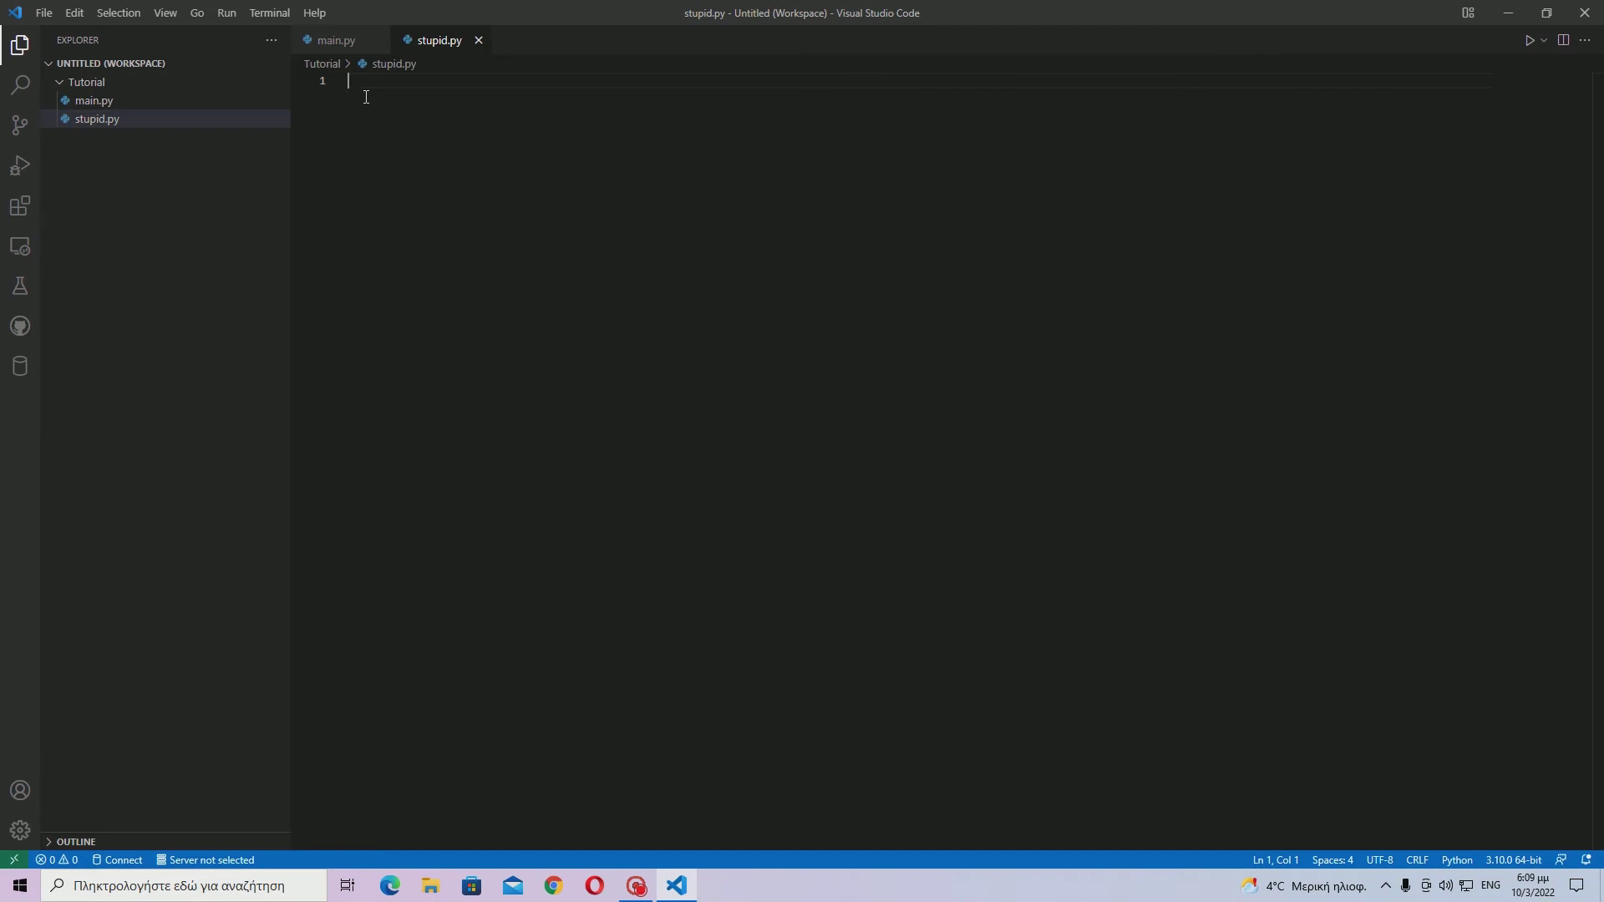
type("from ")
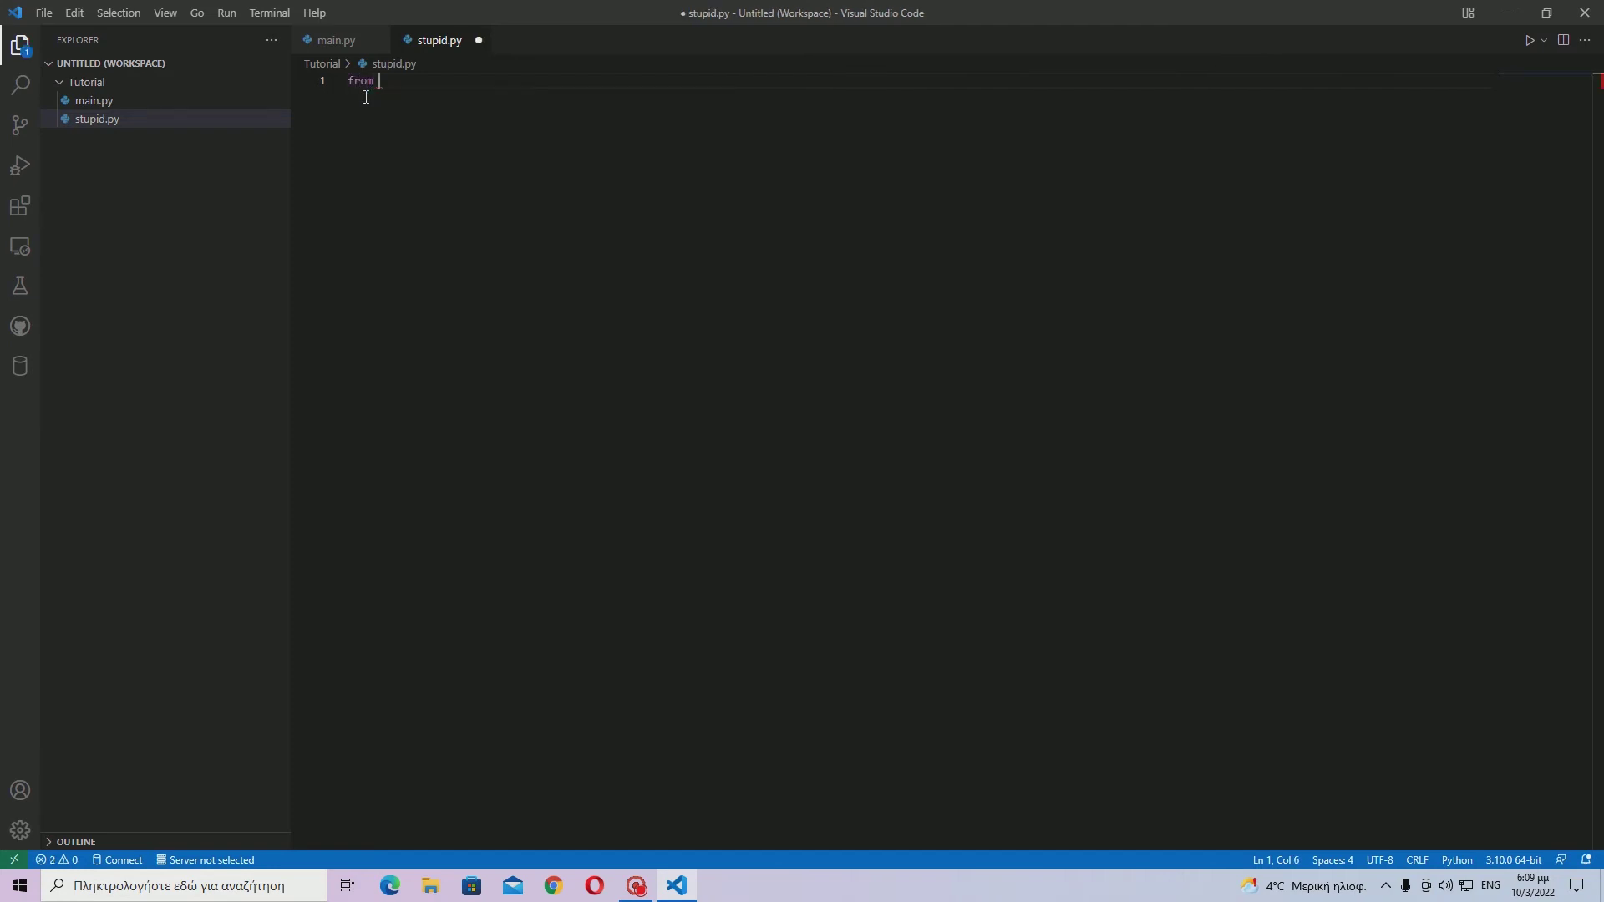
type("main im")
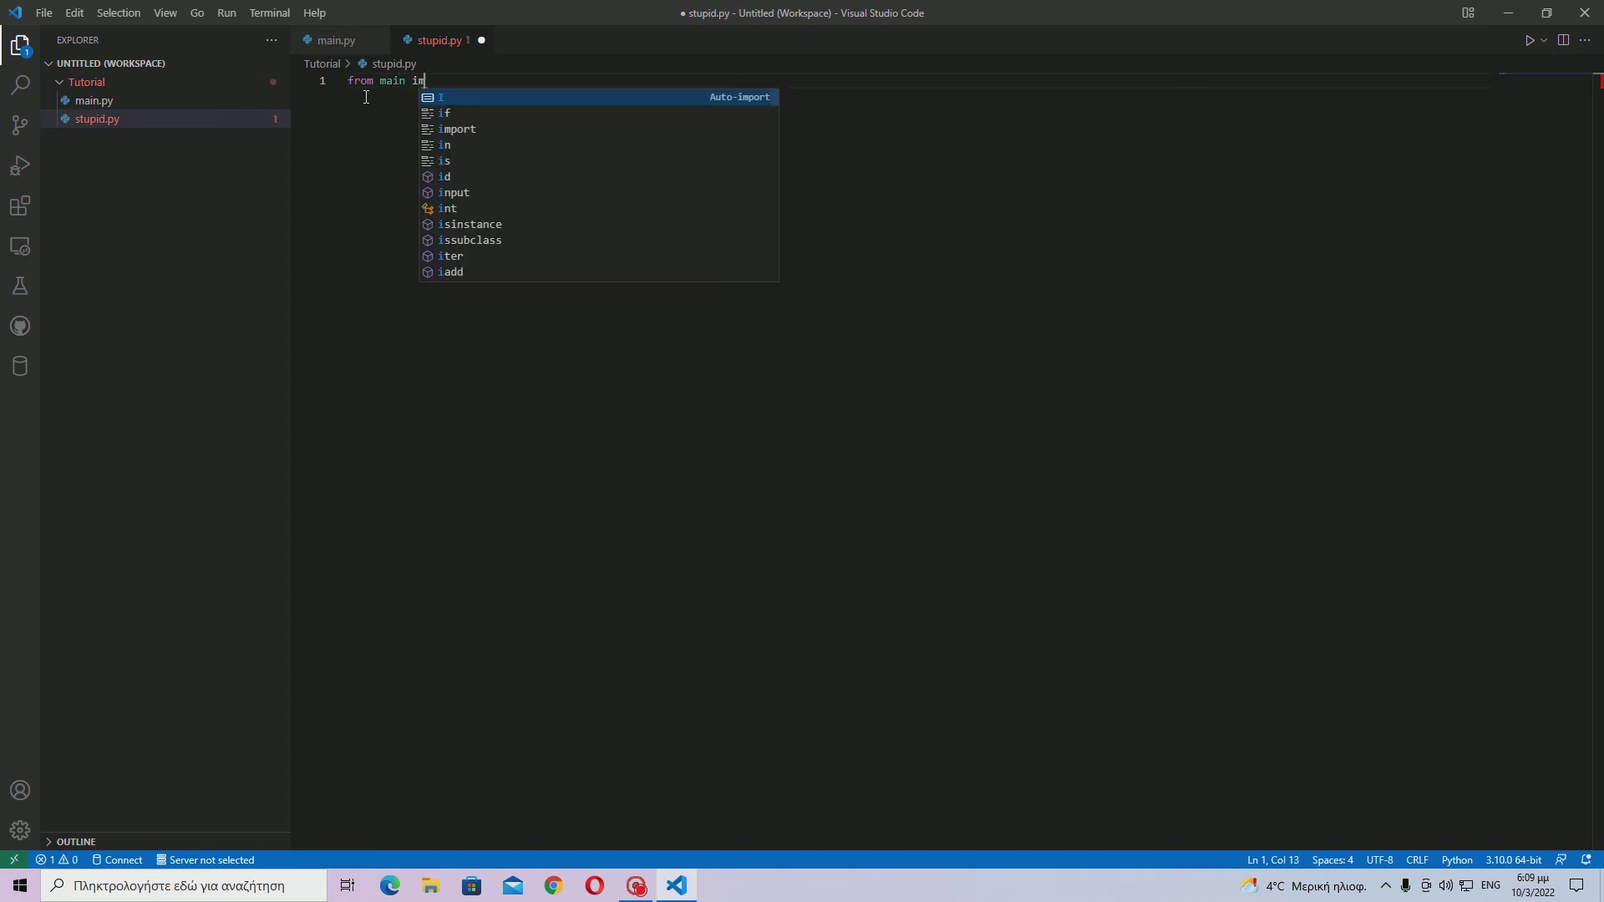
type("port var")
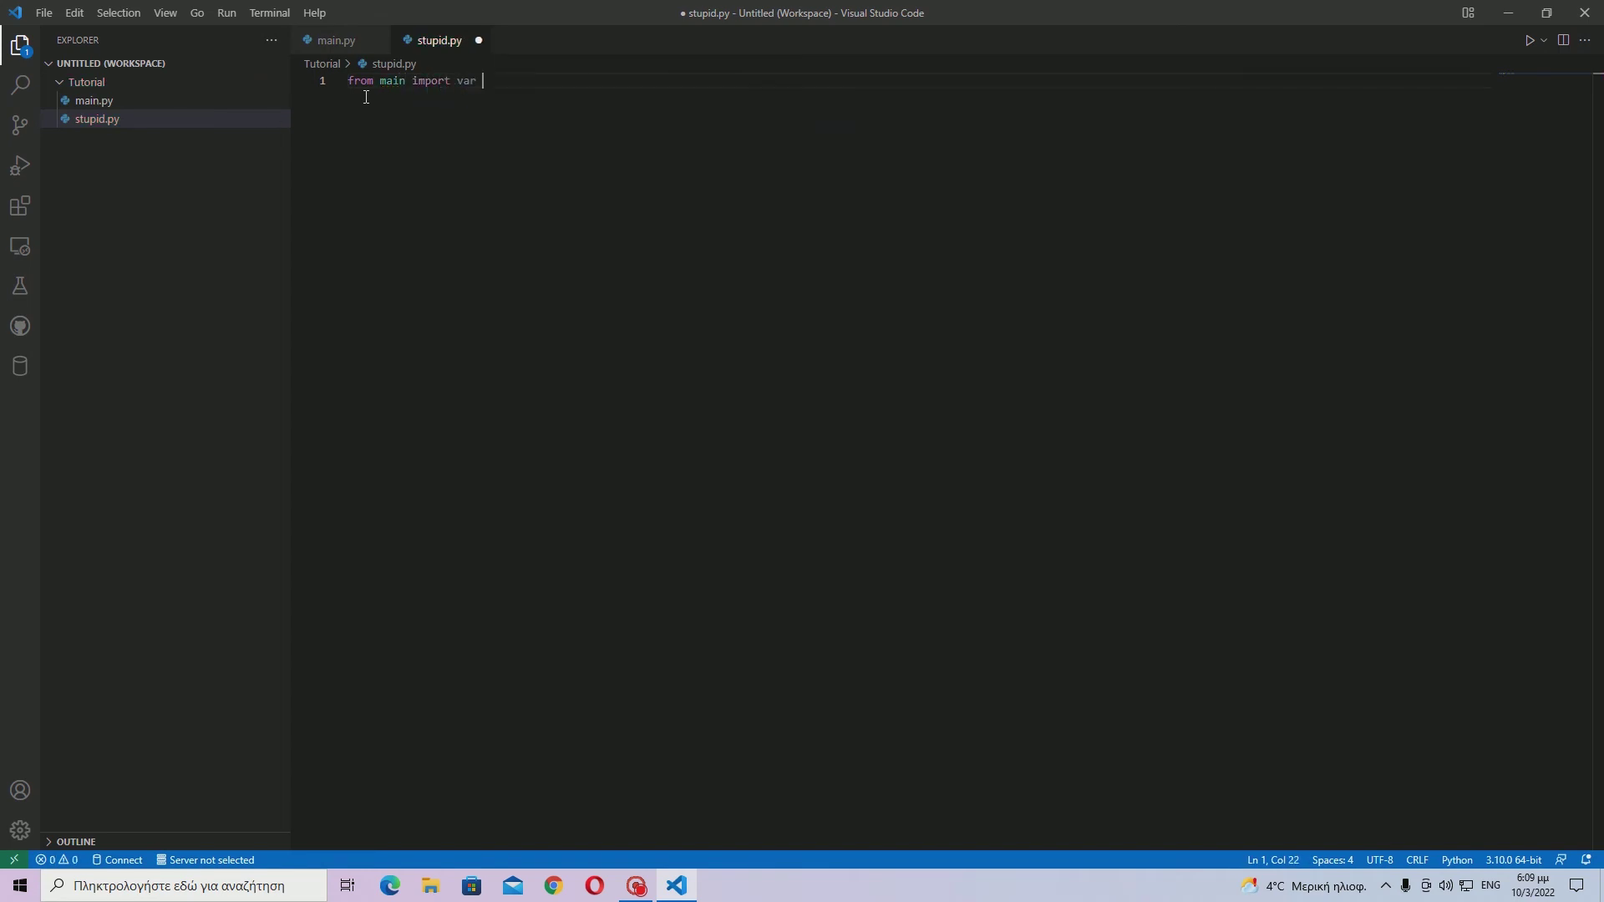
- Write 'from main import var' and 'print (var)' in stupid.py, save, and view main.py
key("Return")
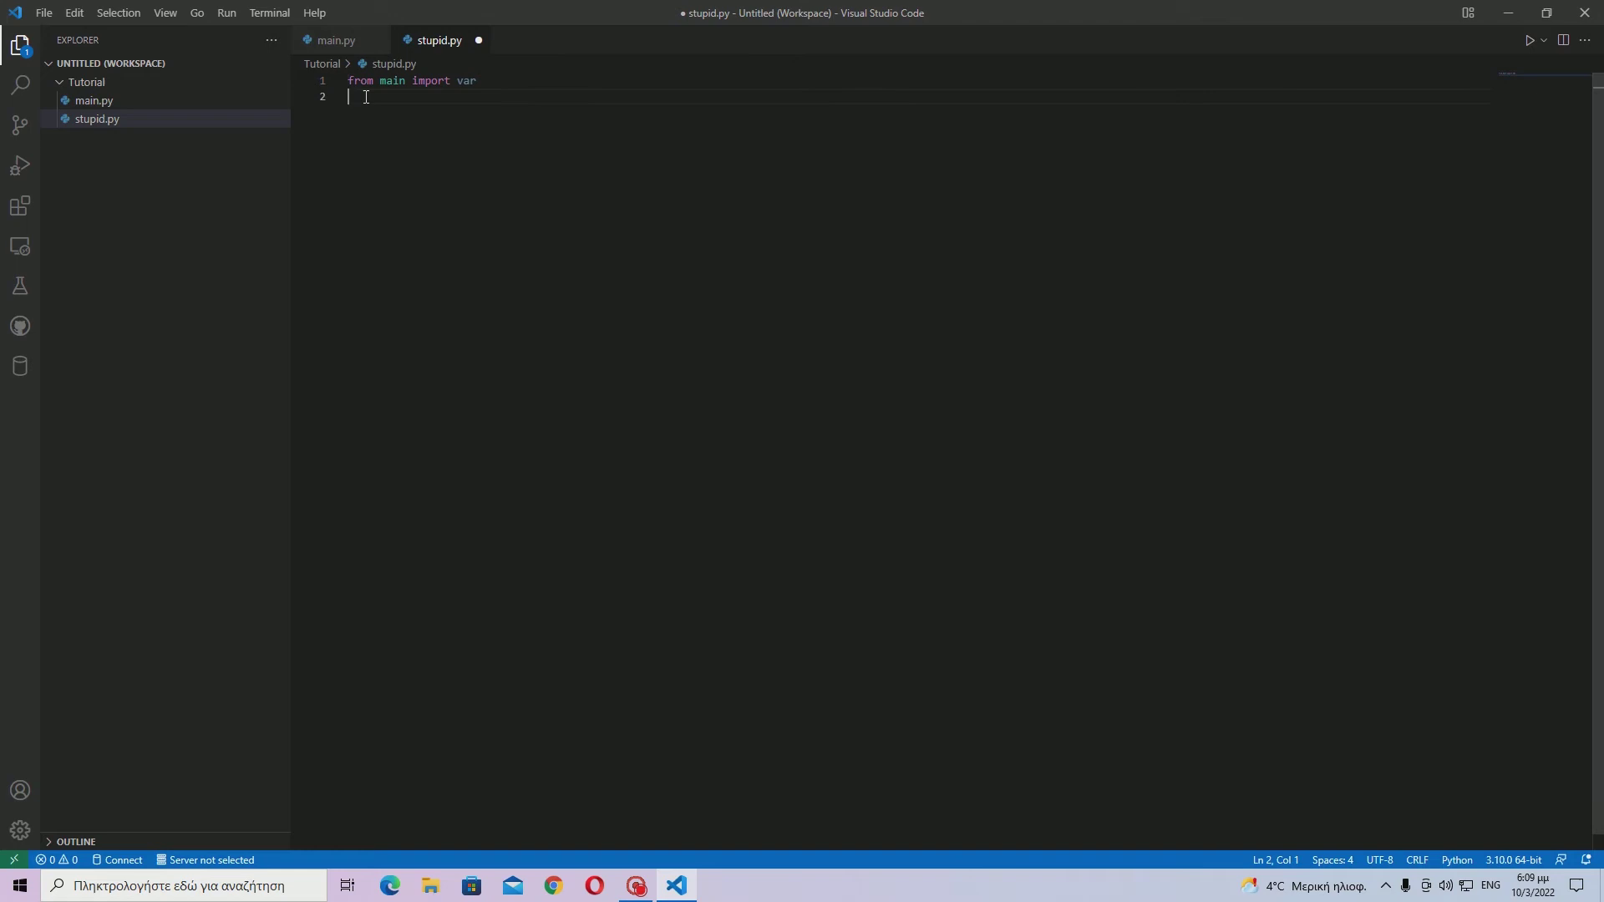
type("print ")
type("(")
type("var")
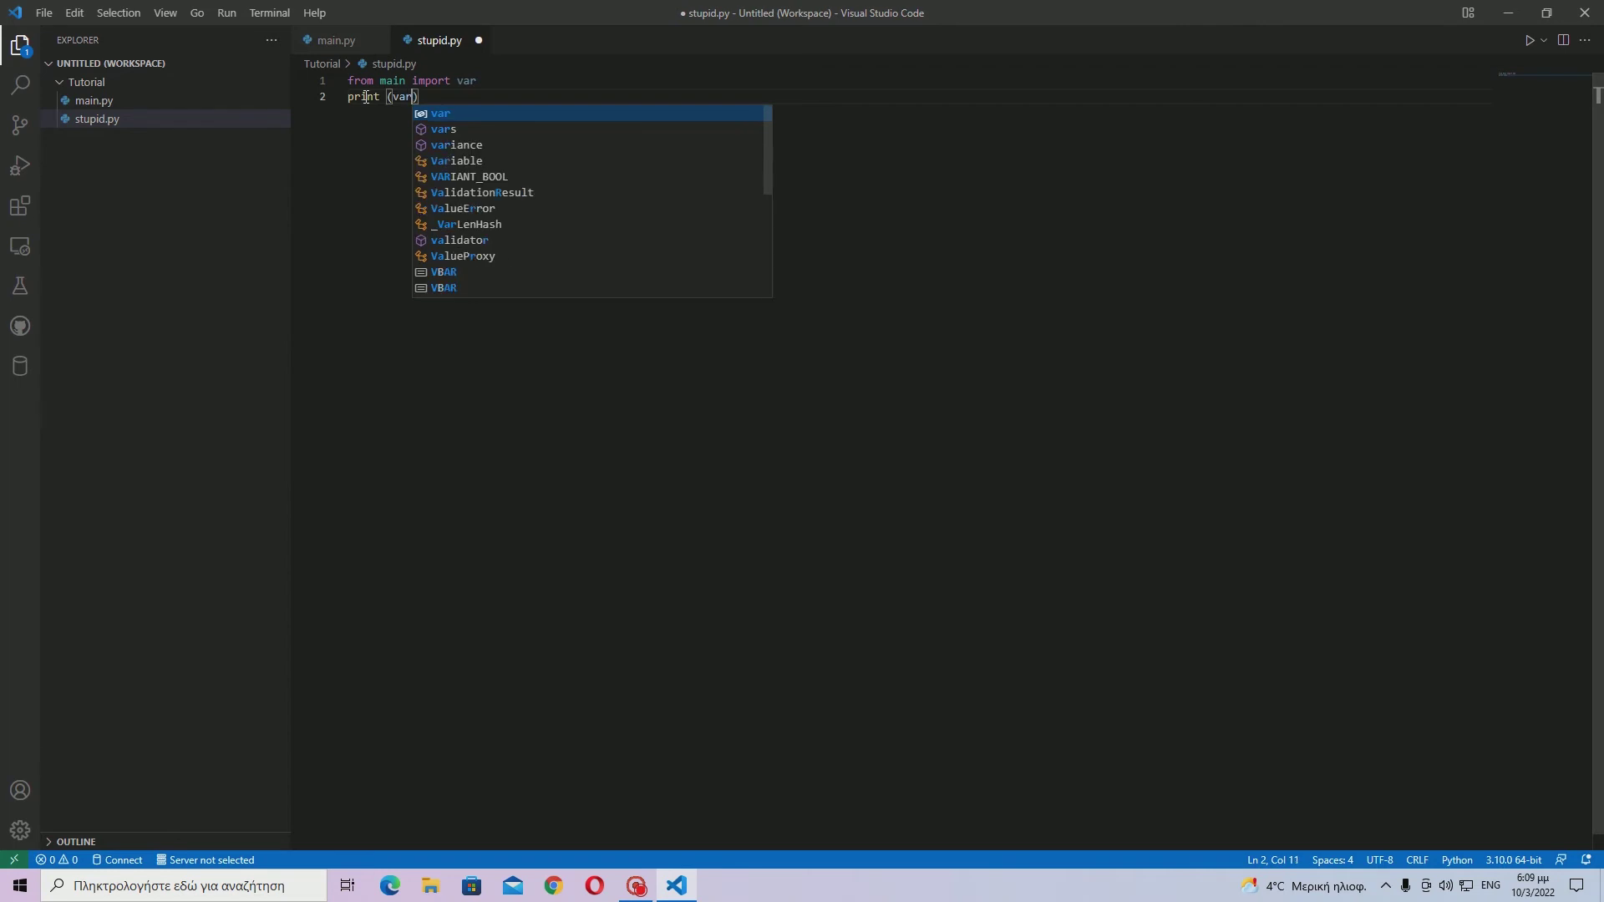
key("Escape")
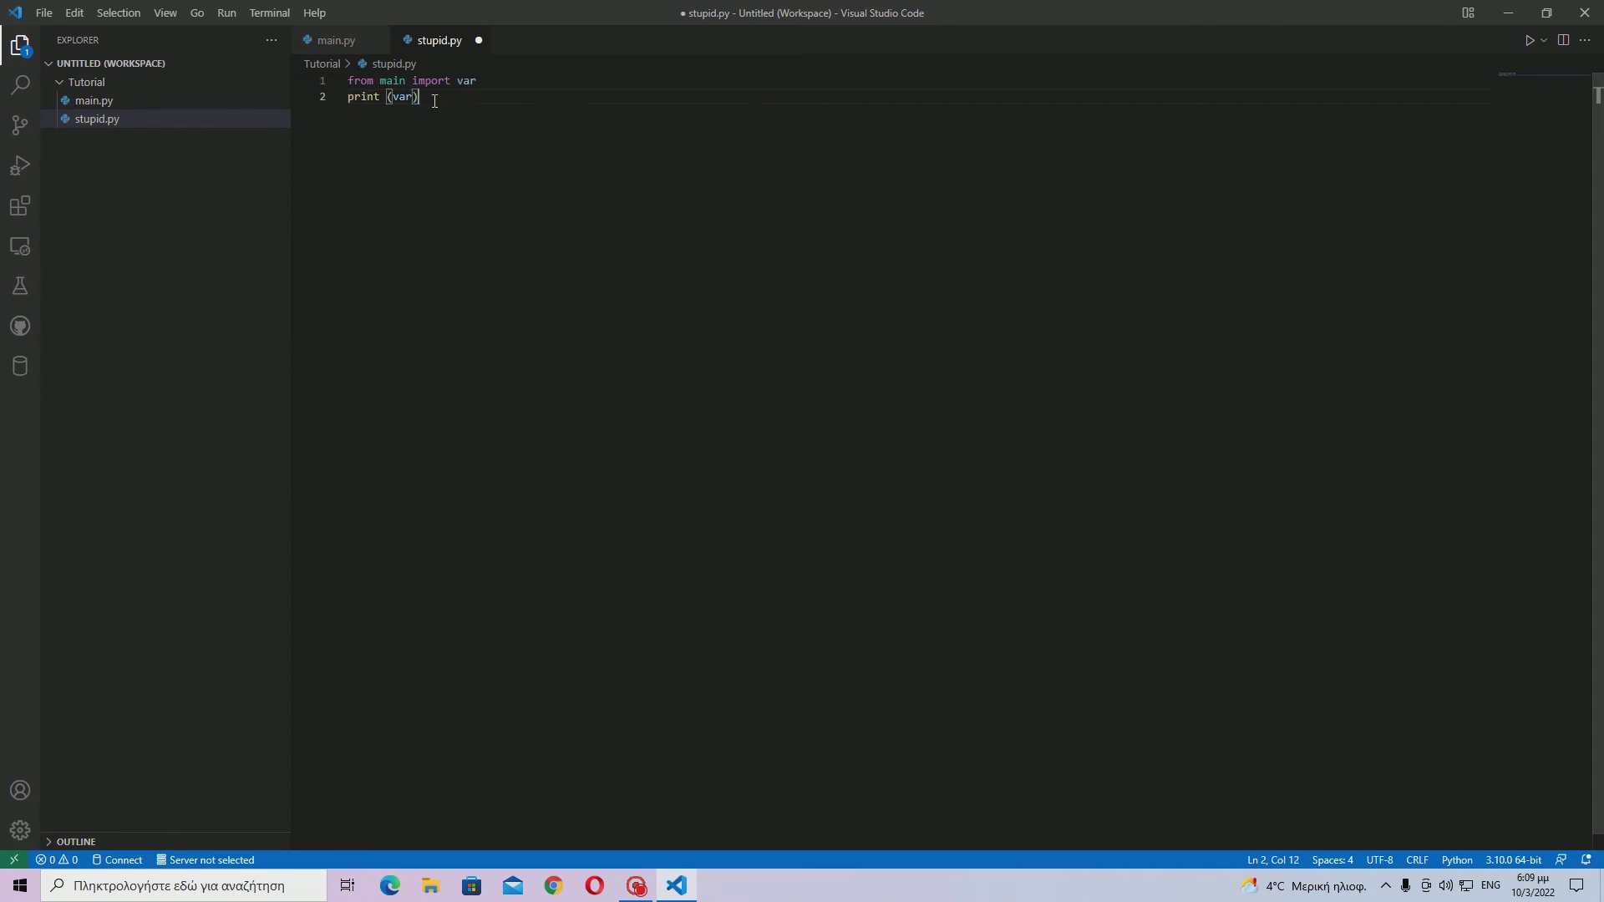
key("ctrl+s")
left_click(337, 40)
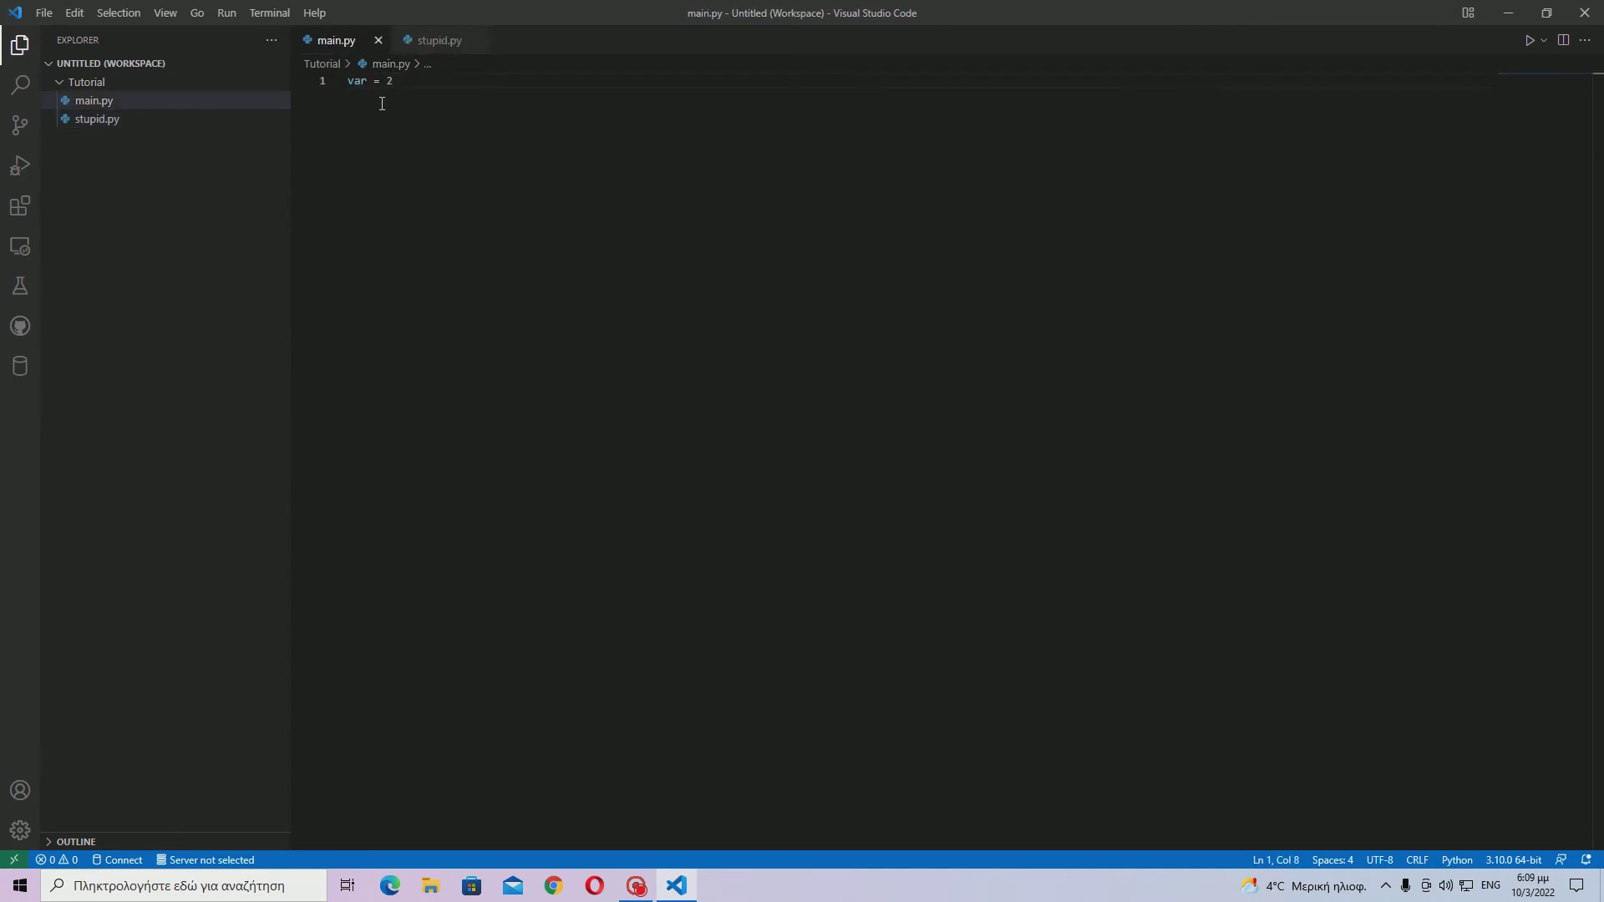
left_click(426, 41)
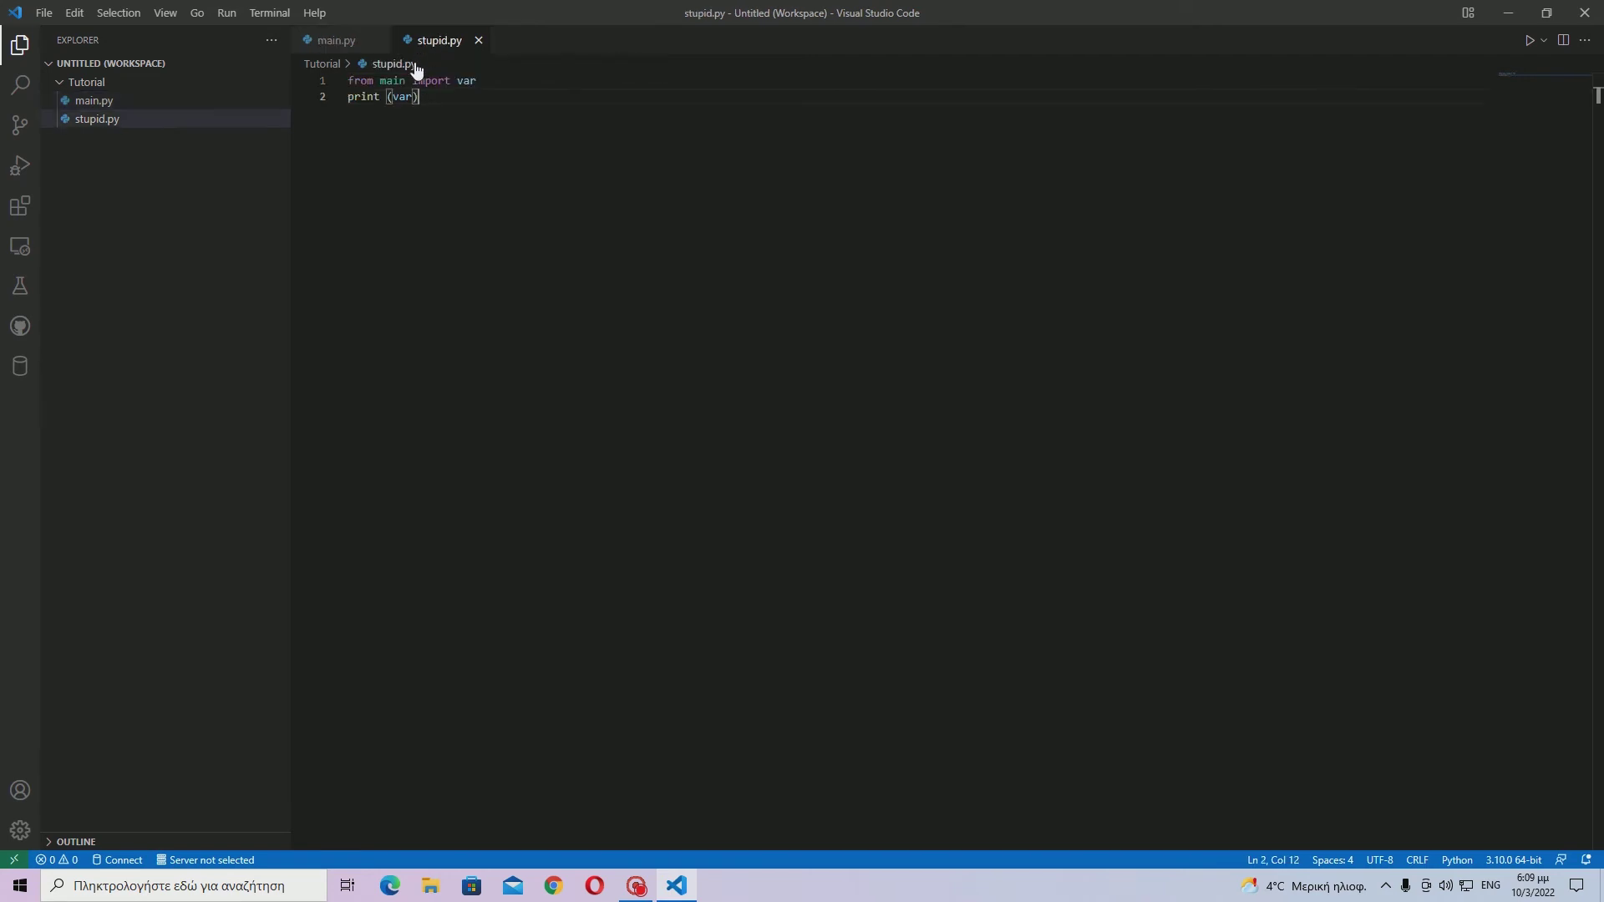
left_click(333, 43)
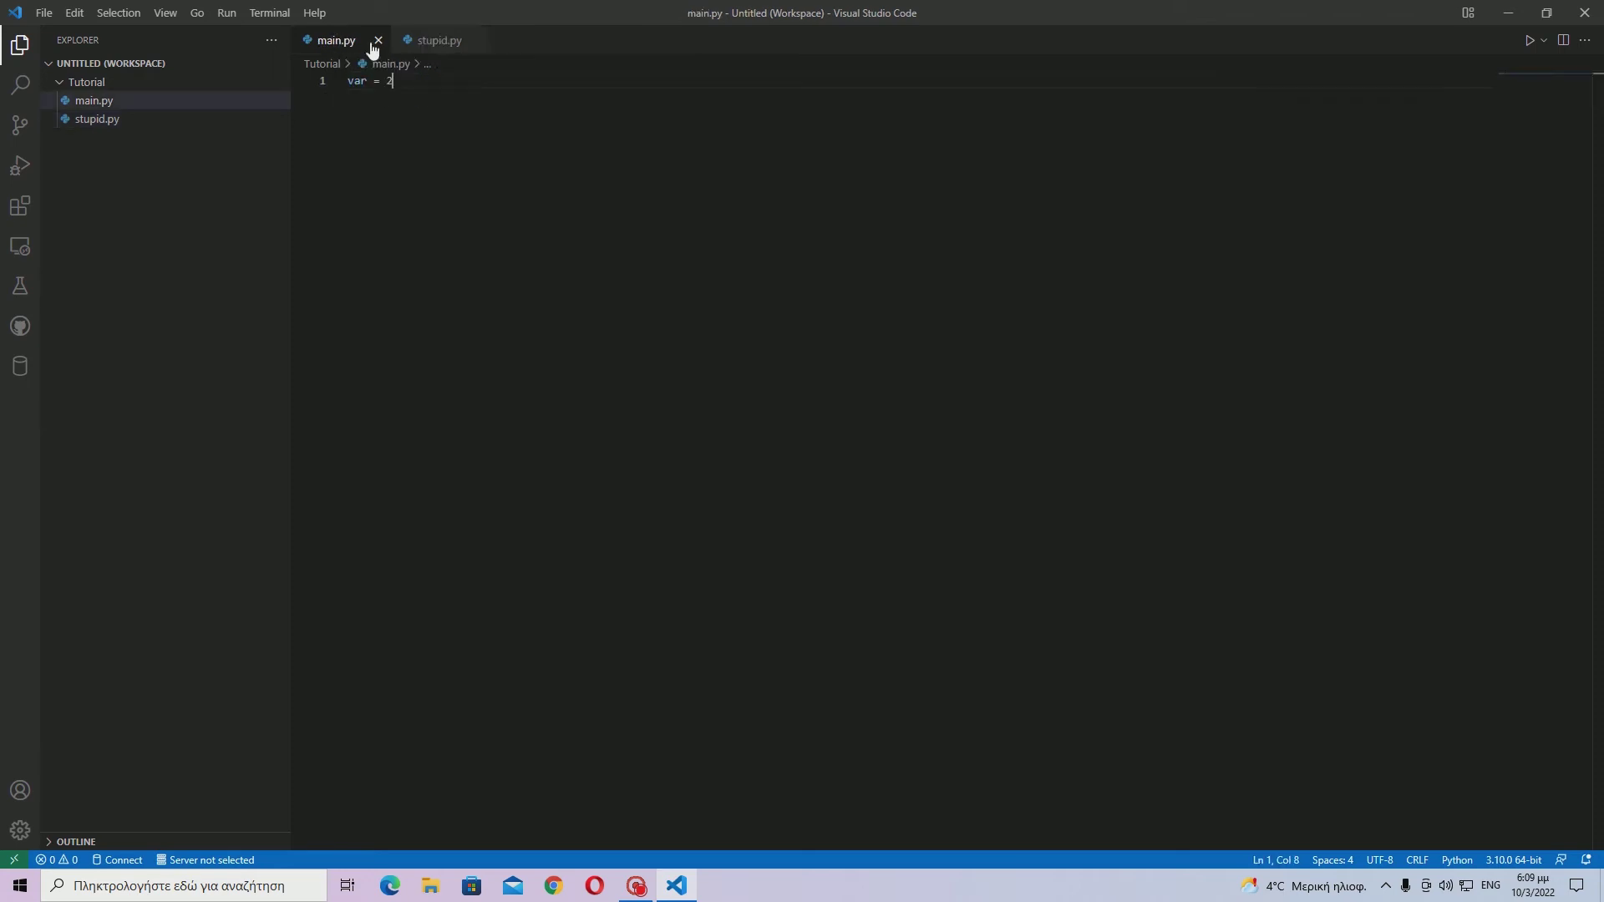
left_click(429, 46)
left_click(351, 45)
left_click(419, 47)
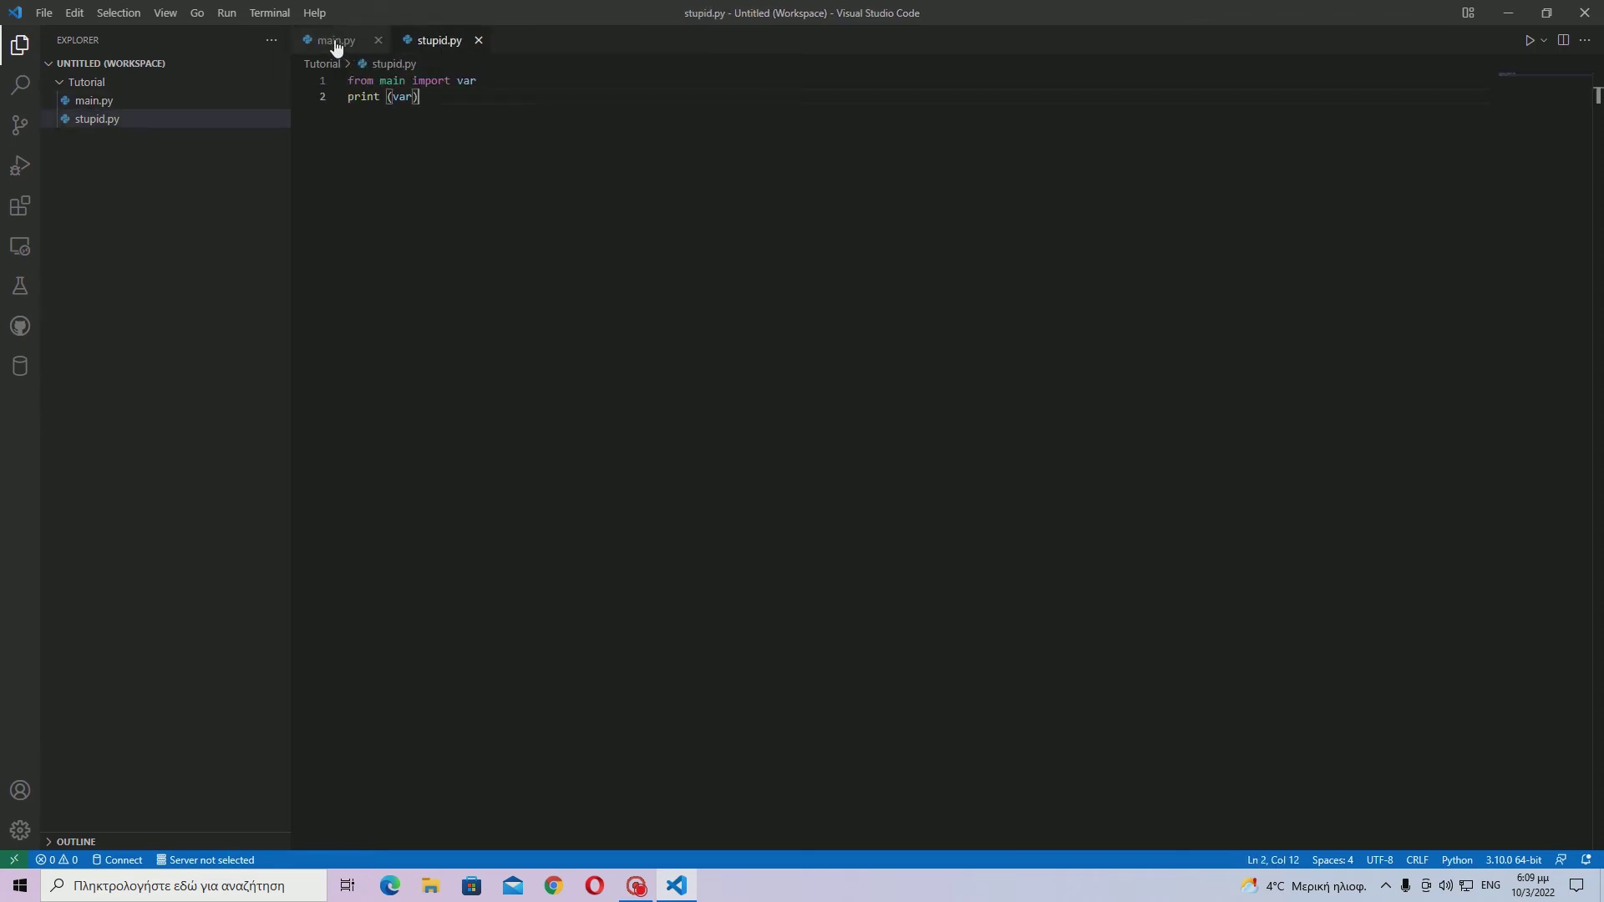
left_click(337, 46)
left_click(426, 48)
left_click(323, 46)
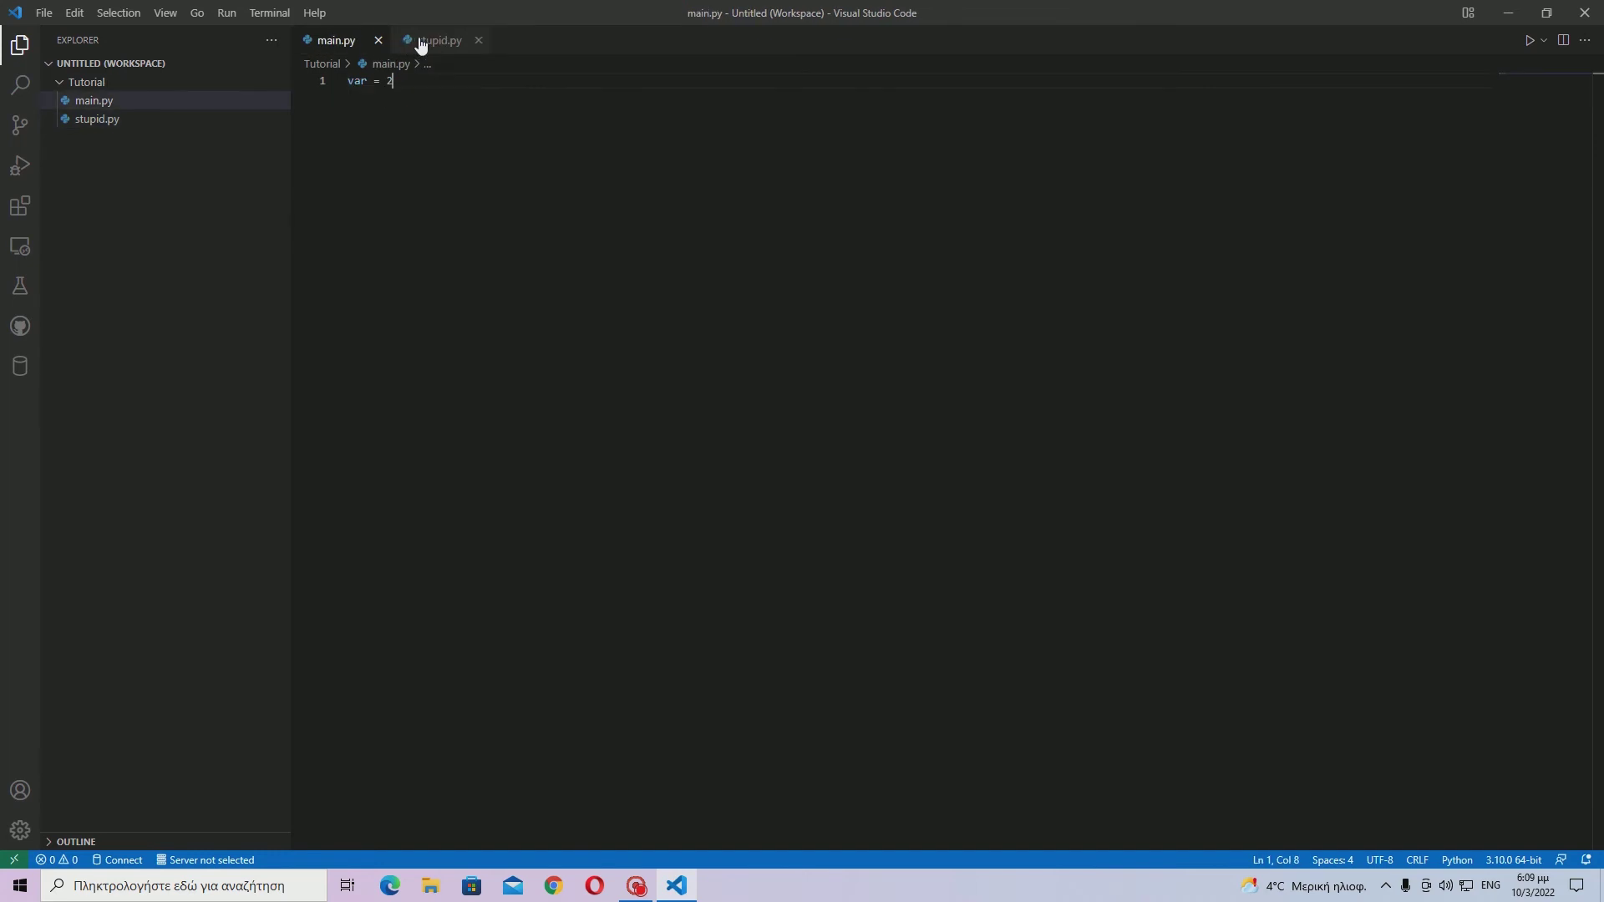
left_click(421, 43)
left_click(427, 50)
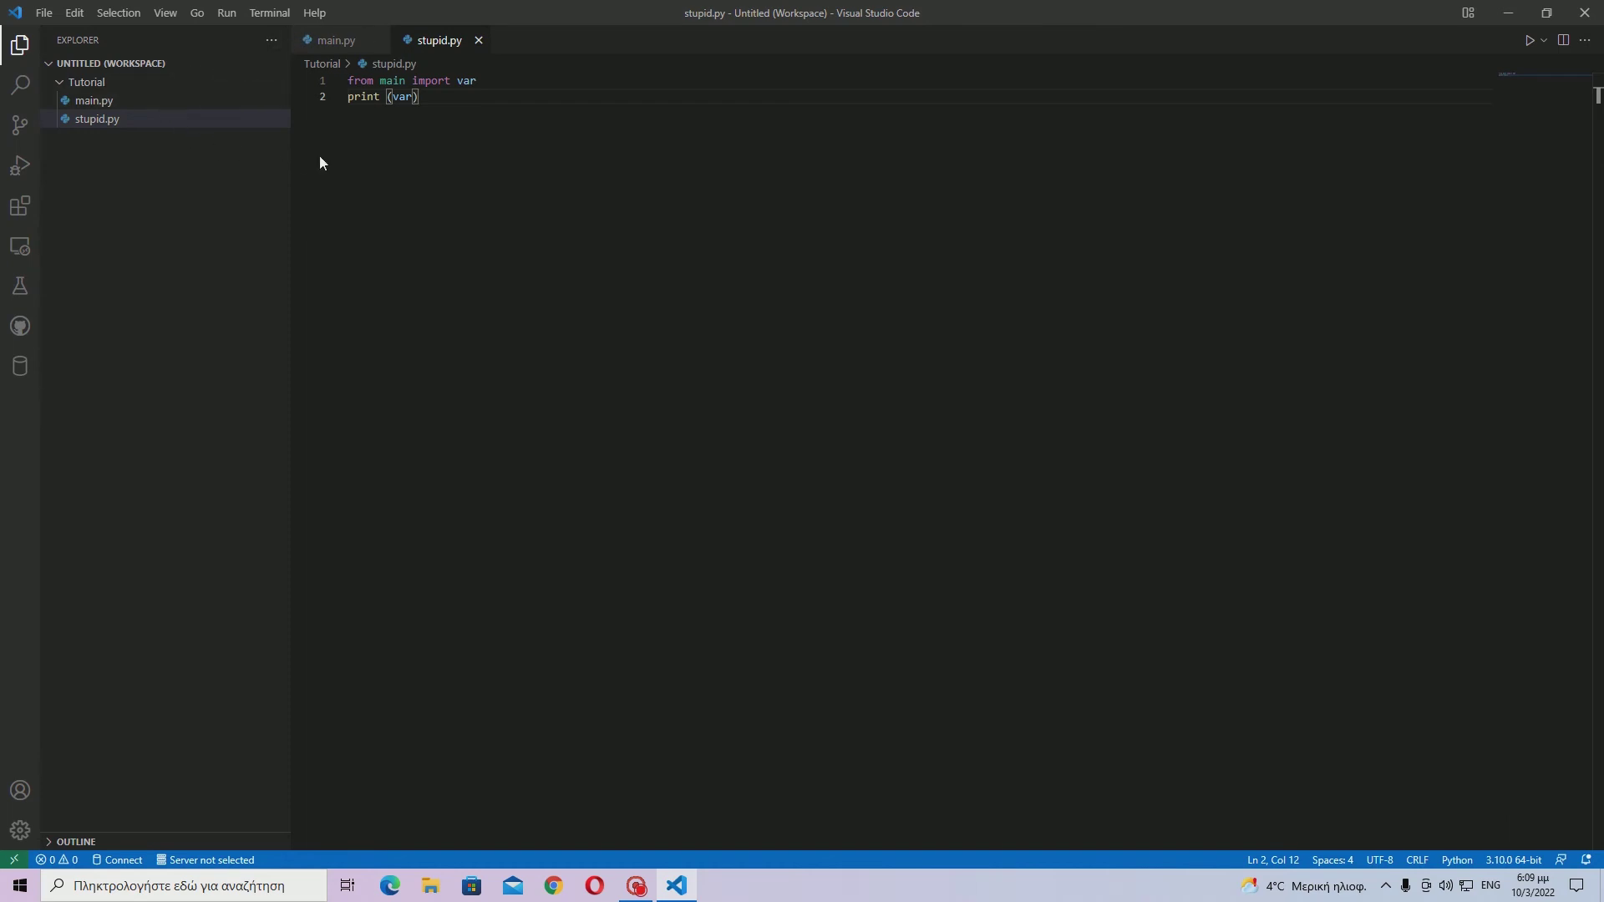
left_click(94, 101)
left_click(144, 189)
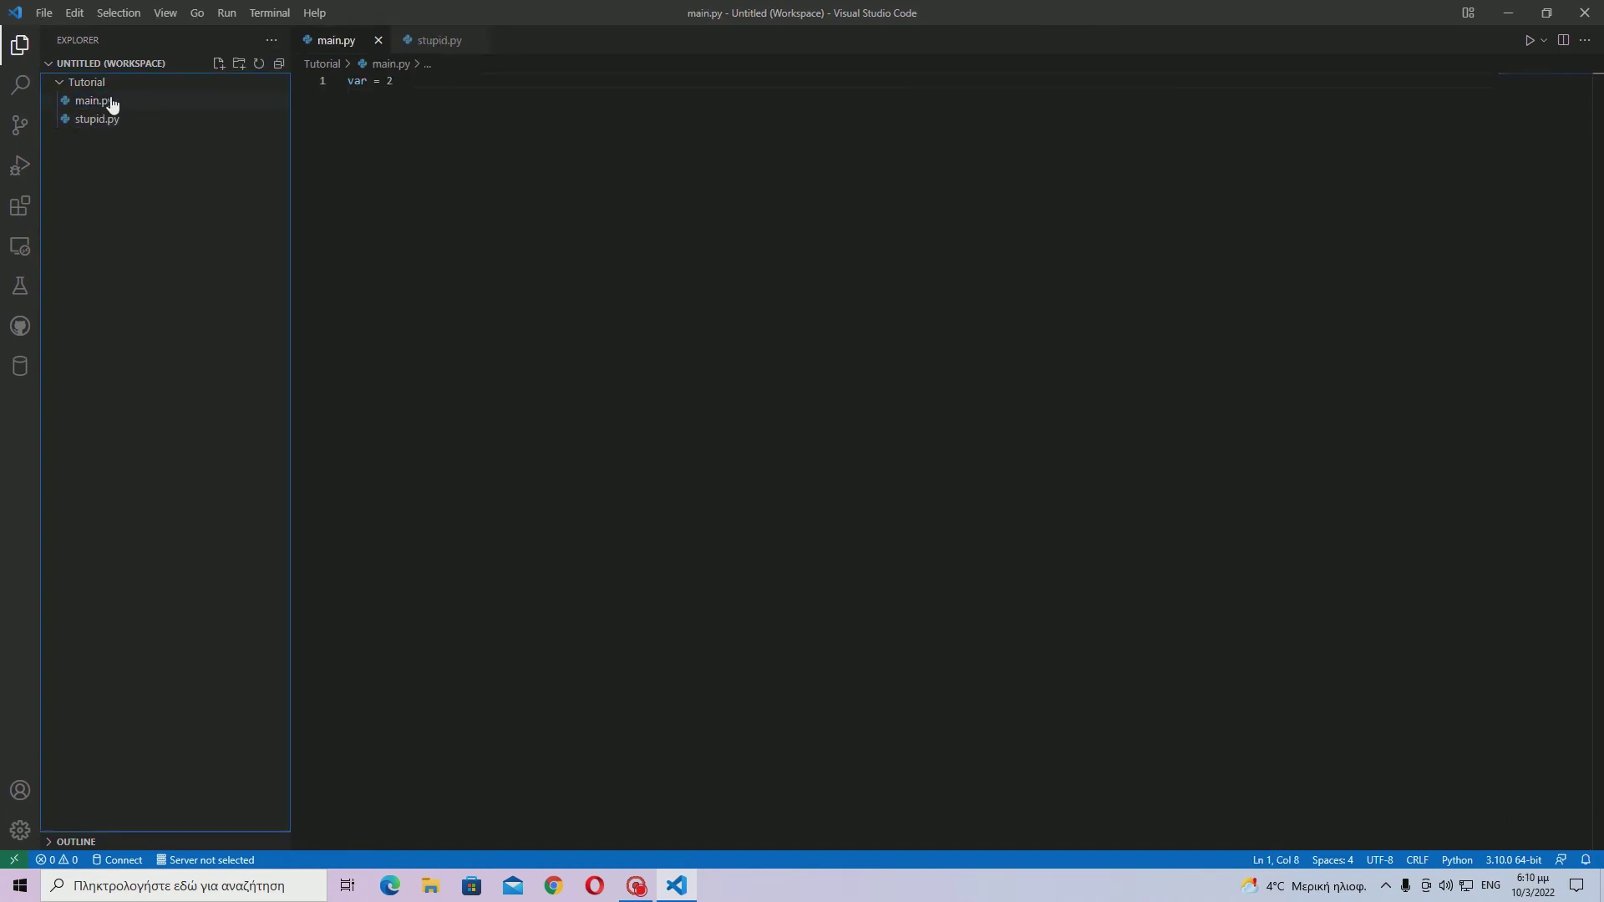
- Remove the Tutorial folder from the workspace, then begin adding a folder back
right_click(105, 85)
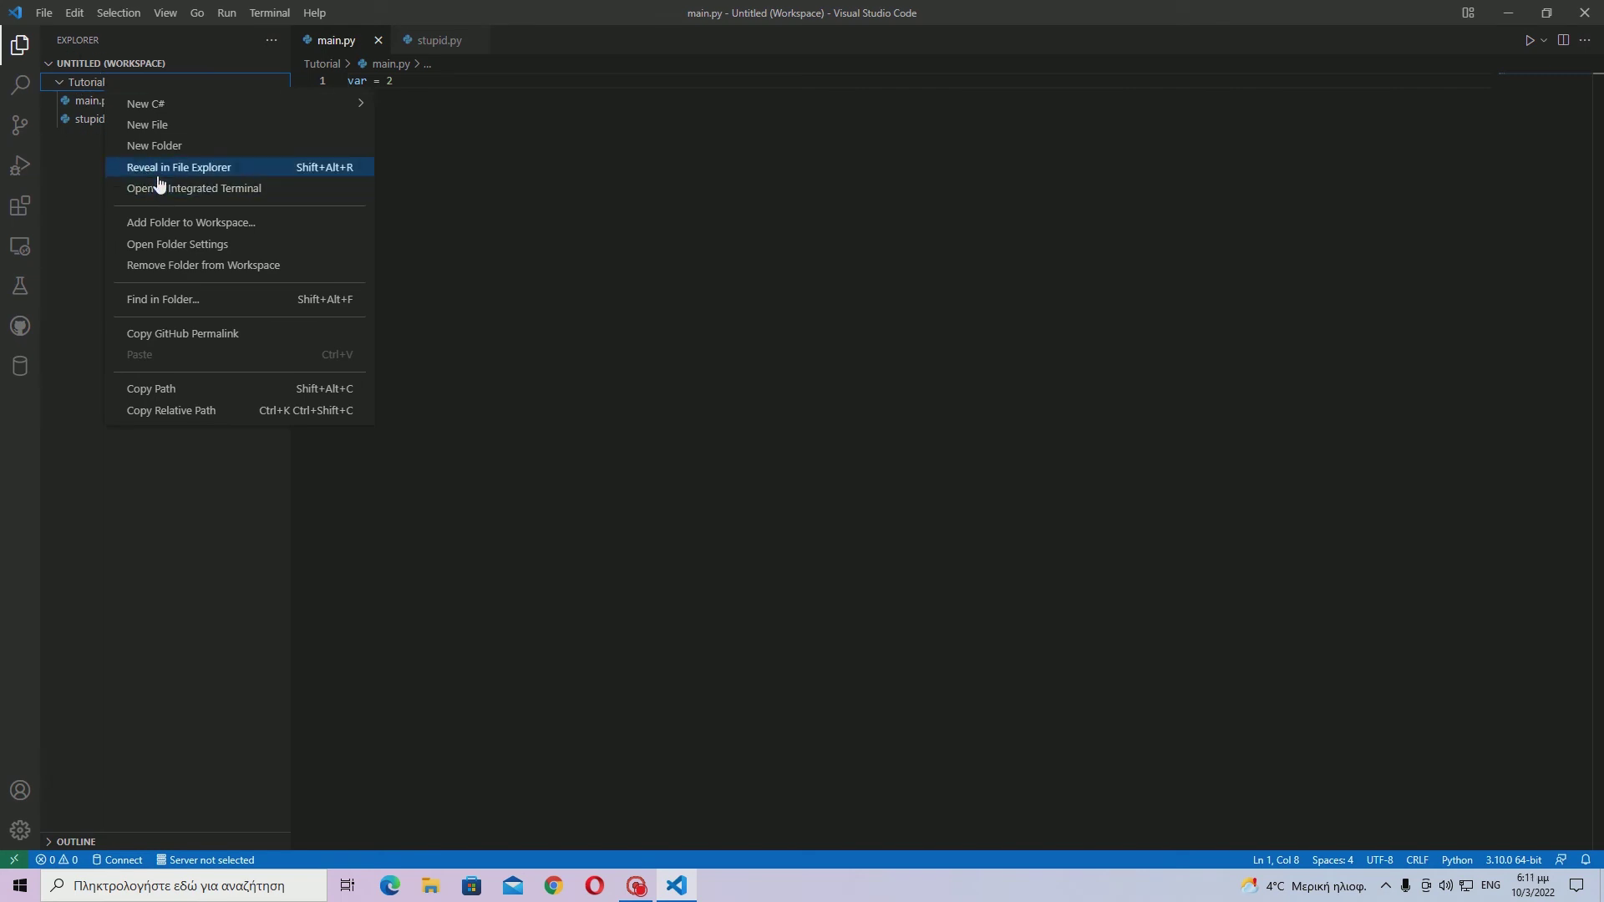
right_click(80, 80)
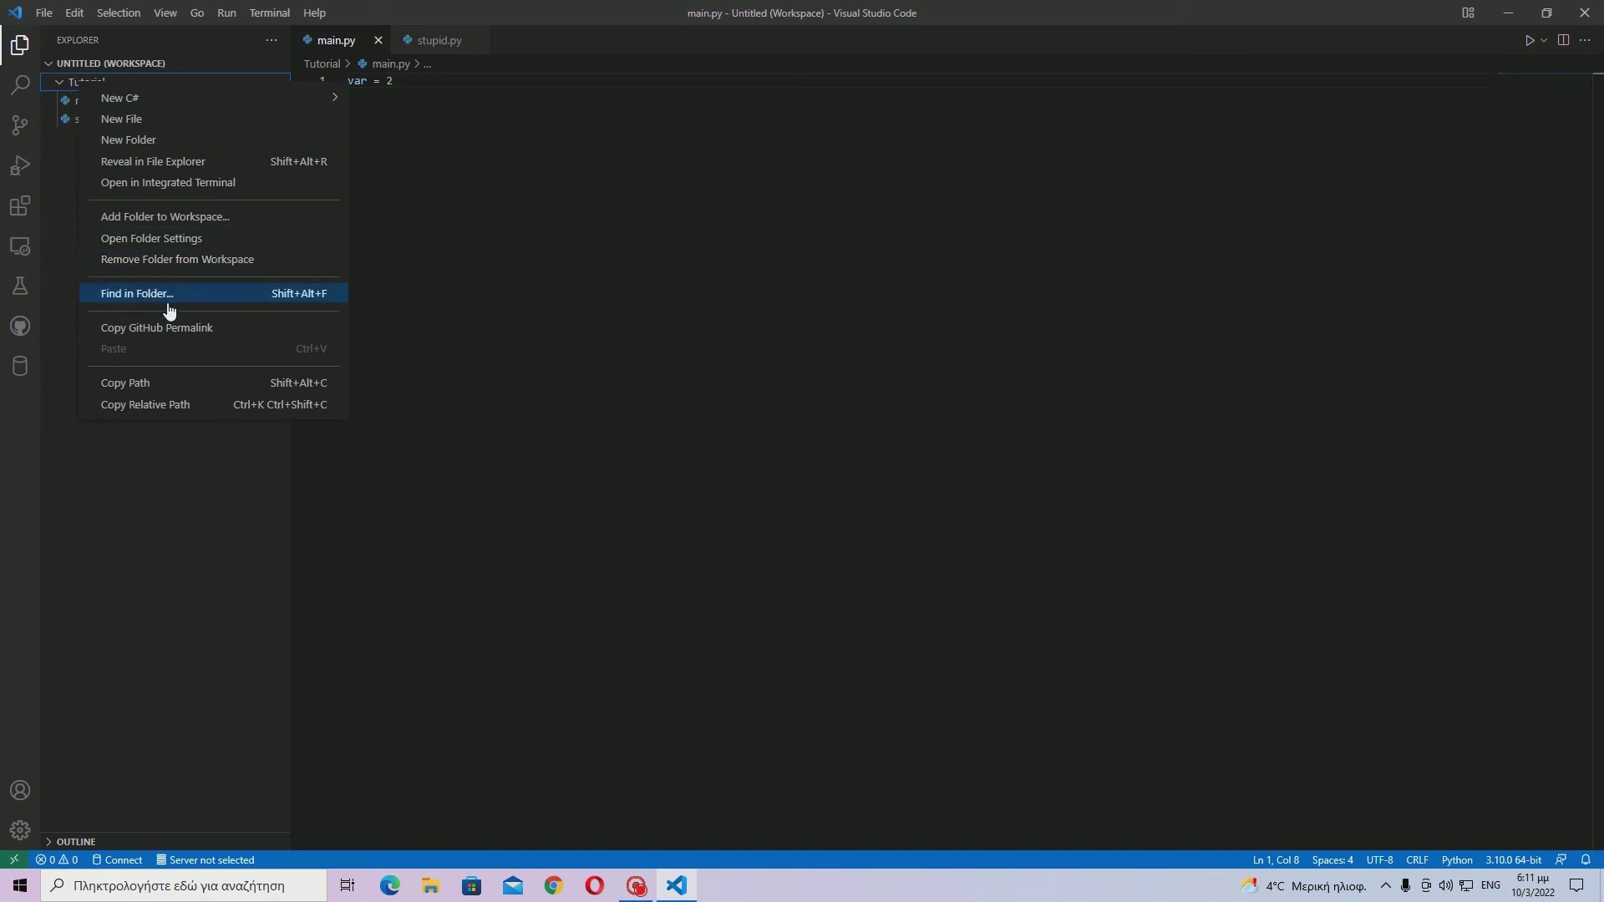
left_click(129, 258)
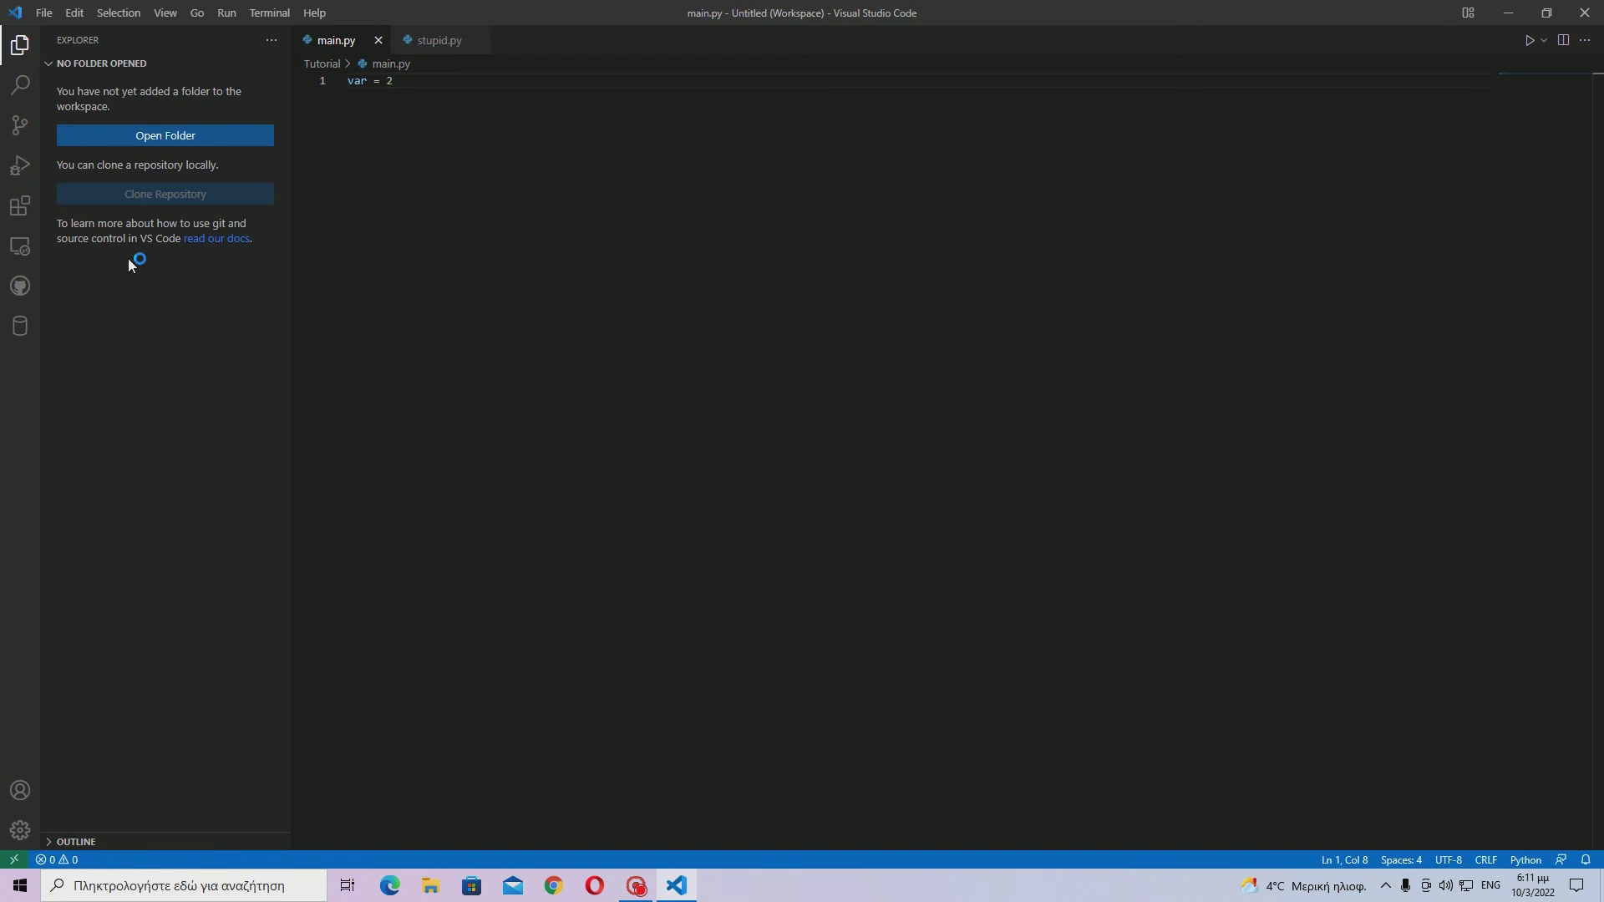
left_click(430, 45)
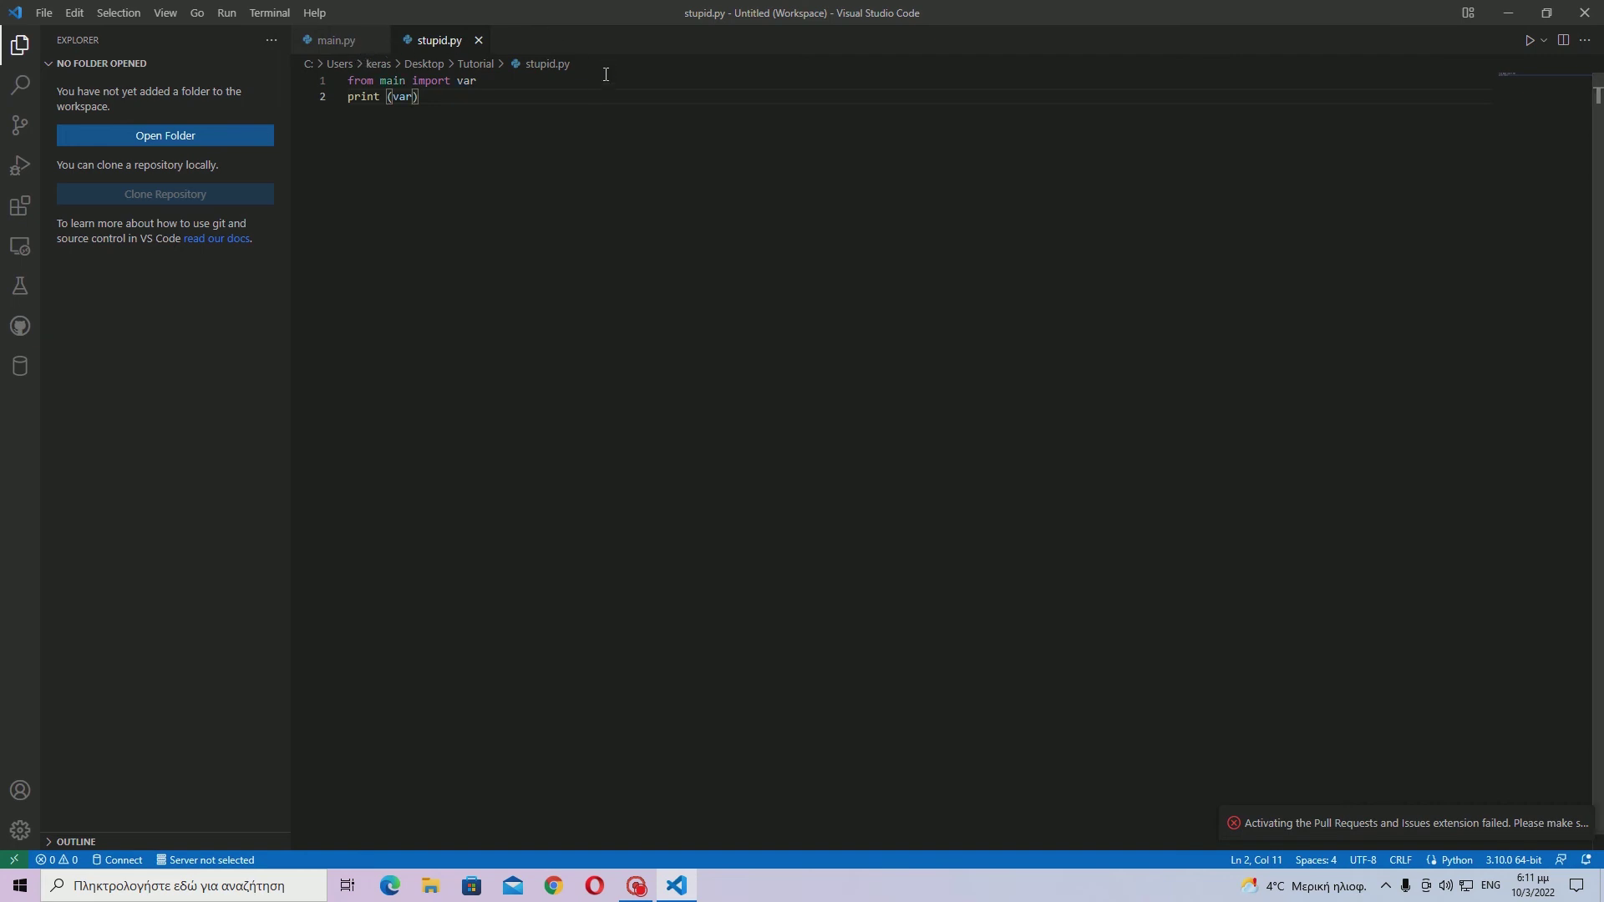
left_click(161, 140)
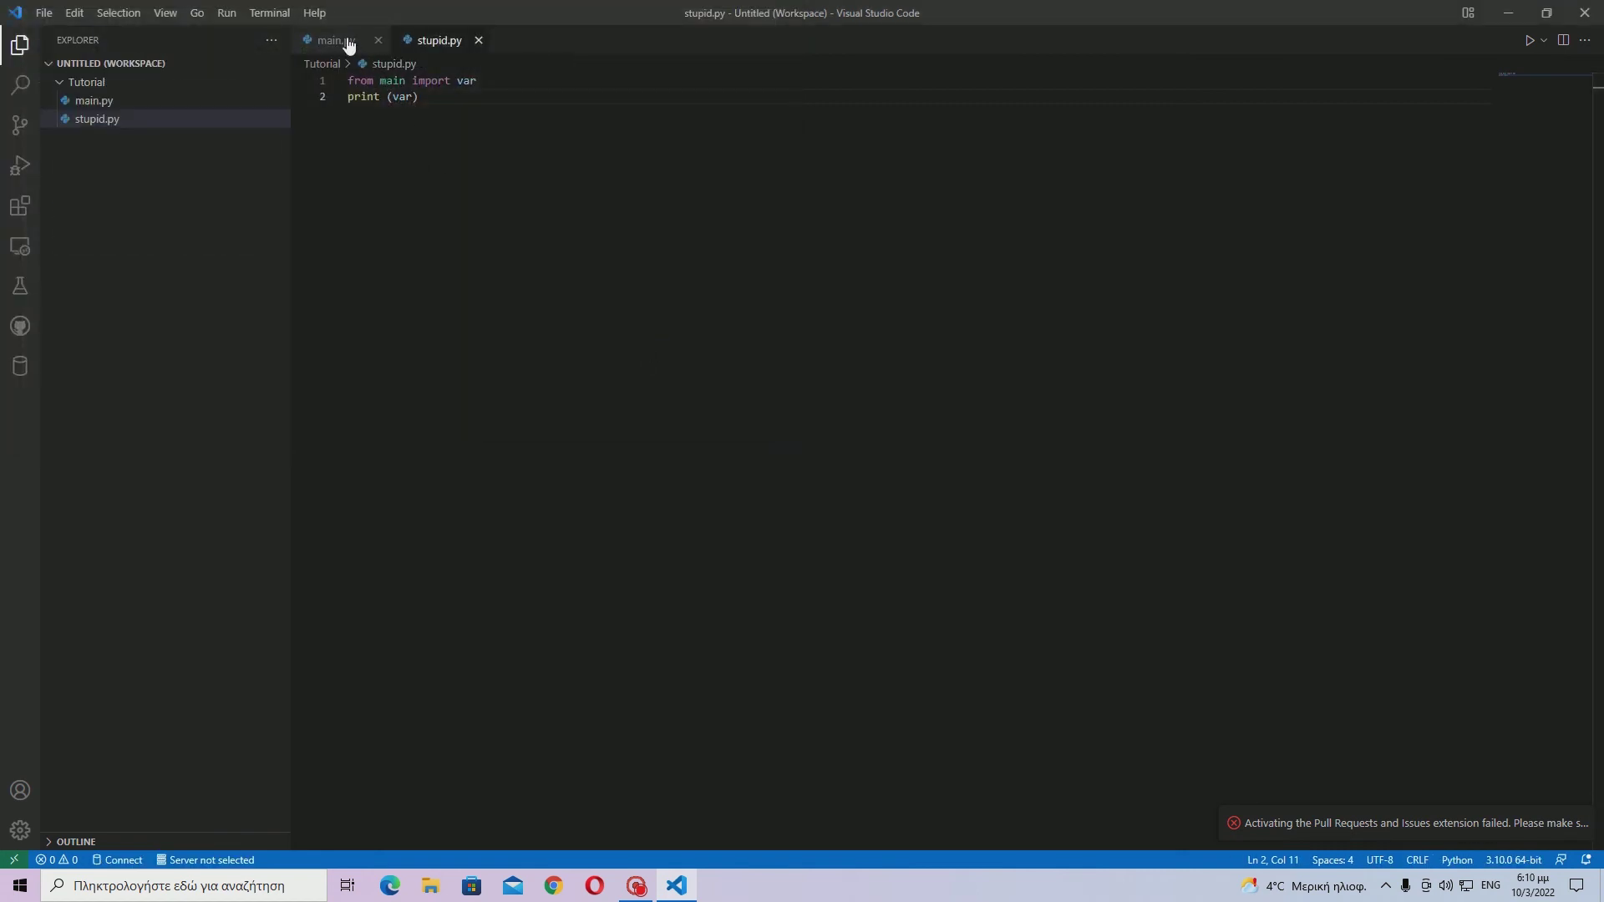
- Switch back and forth between the main.py and stupid.py tabs, ending on main.py
left_click(347, 47)
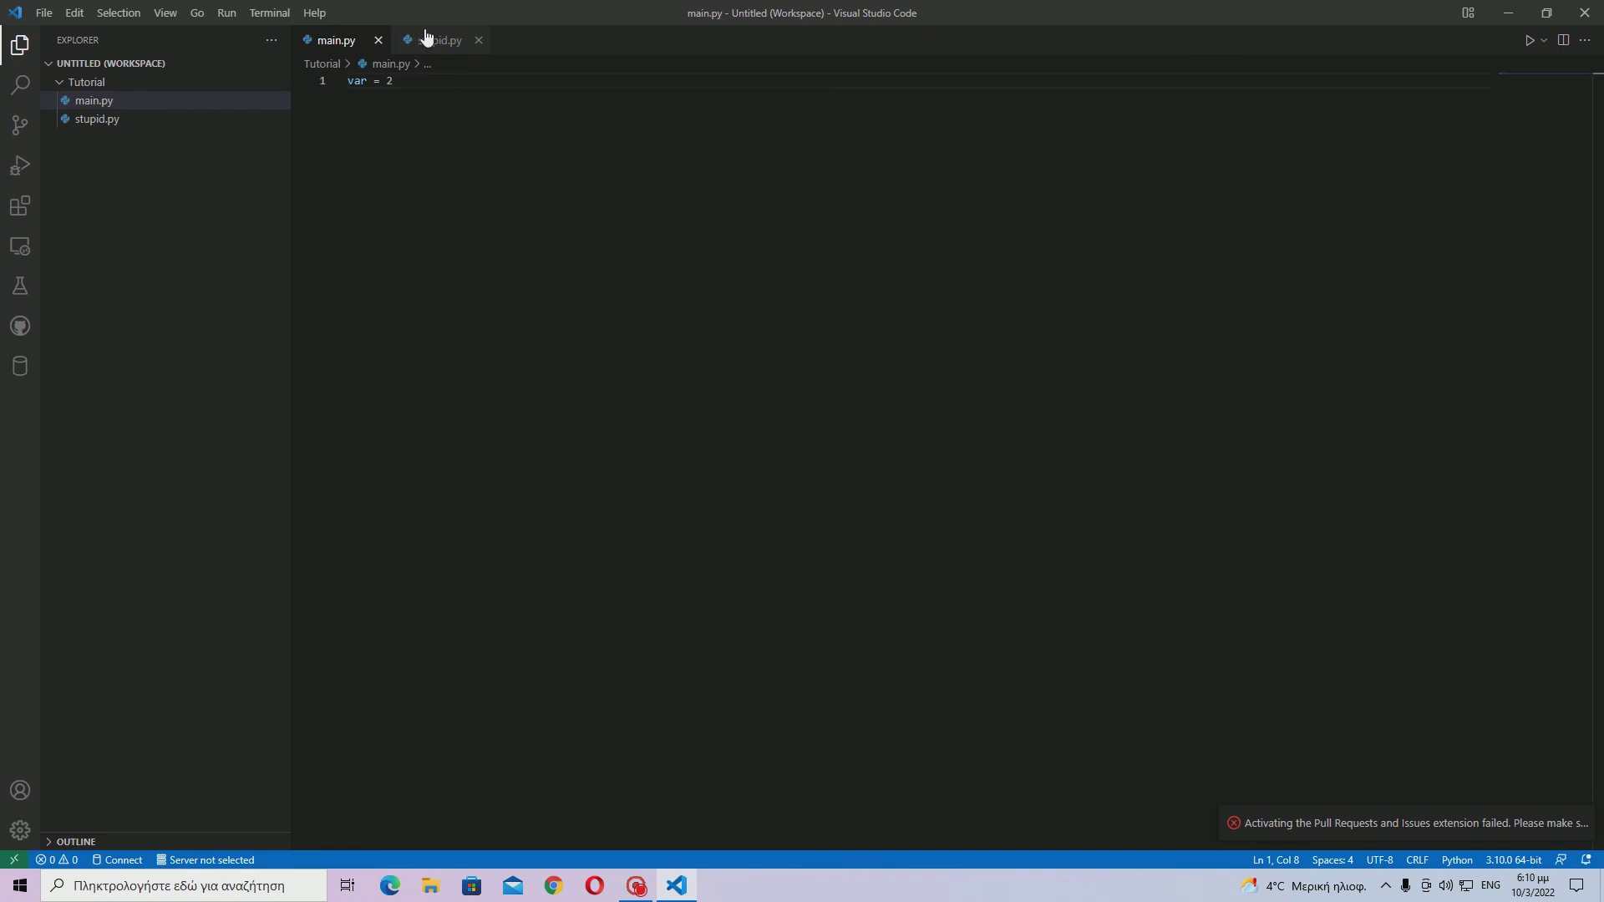
left_click(432, 41)
left_click(320, 42)
left_click(430, 47)
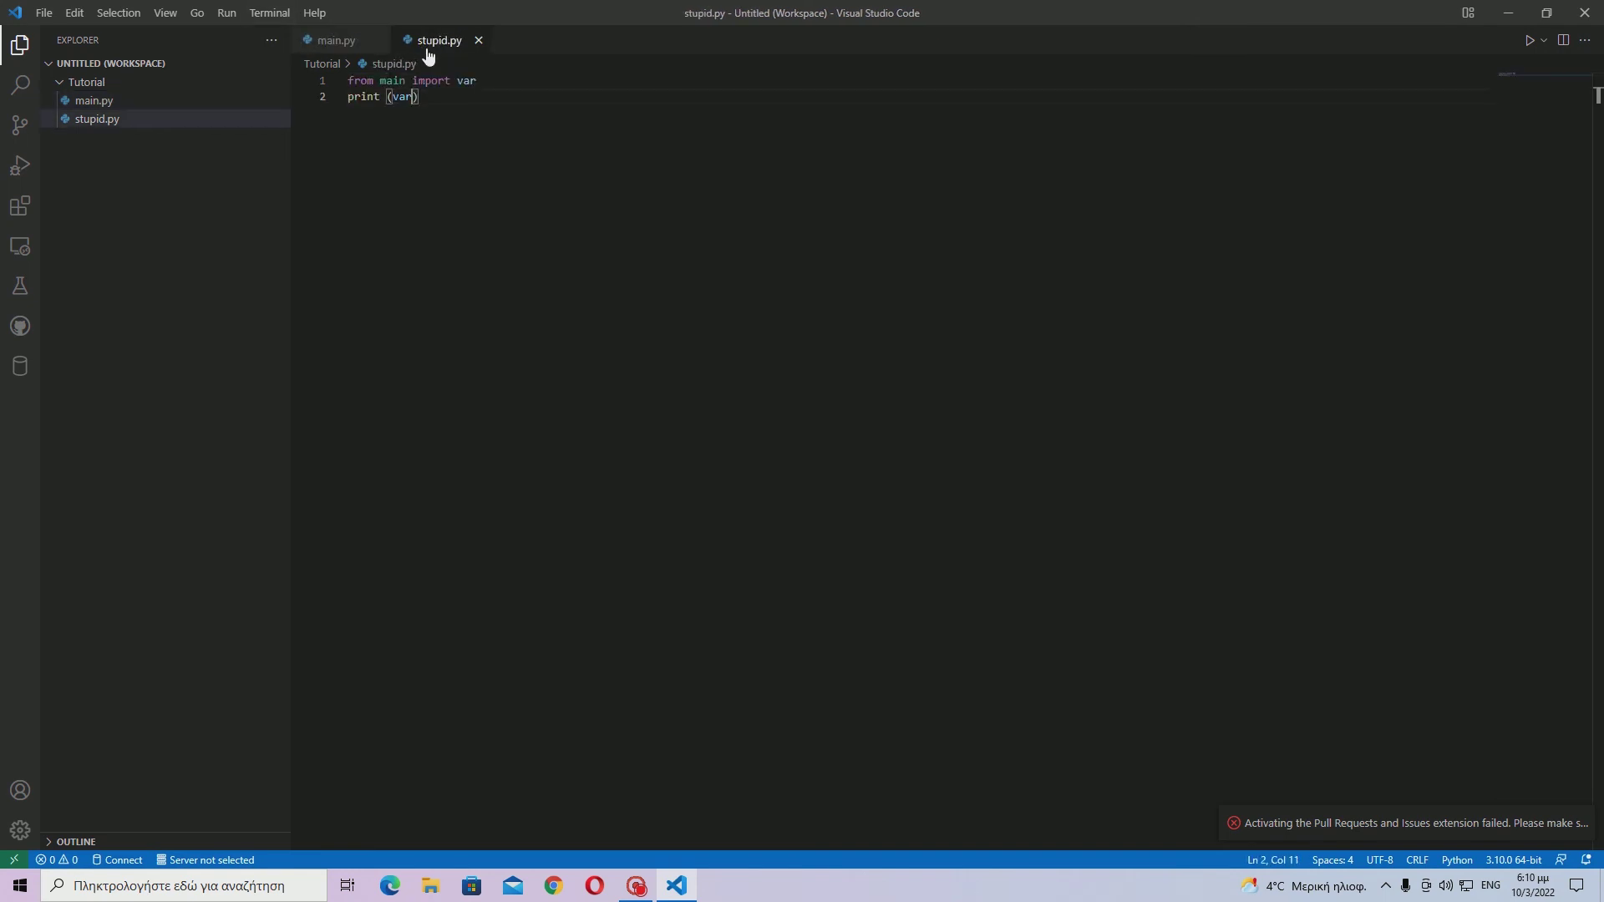
left_click(347, 49)
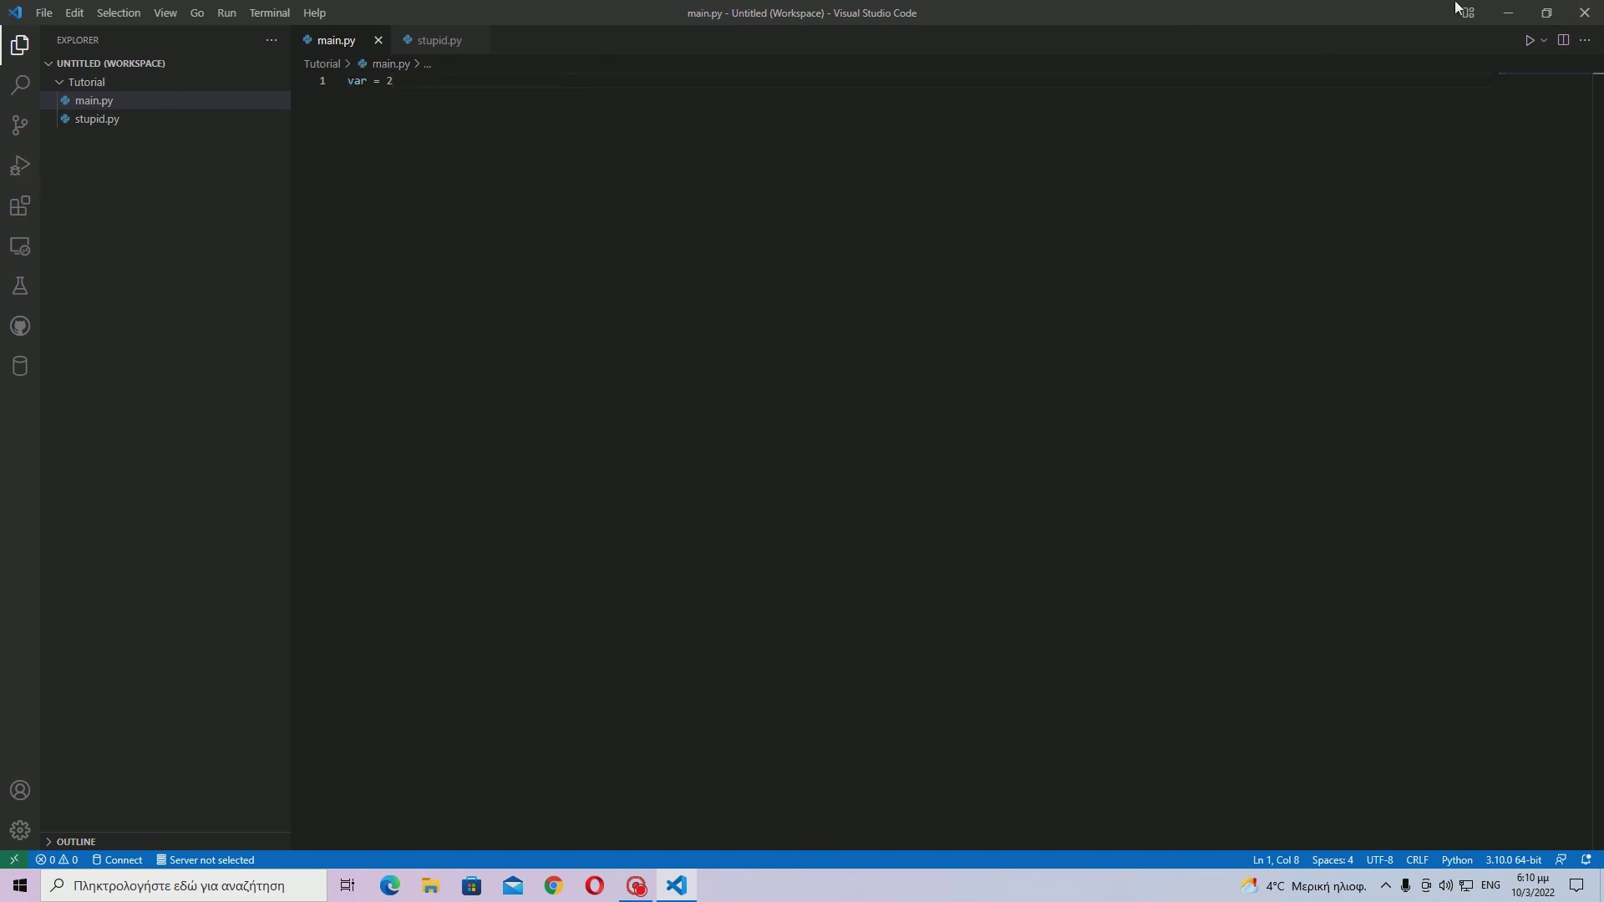
- Minimize the VS Code window with its title-bar button
left_click(1510, 13)
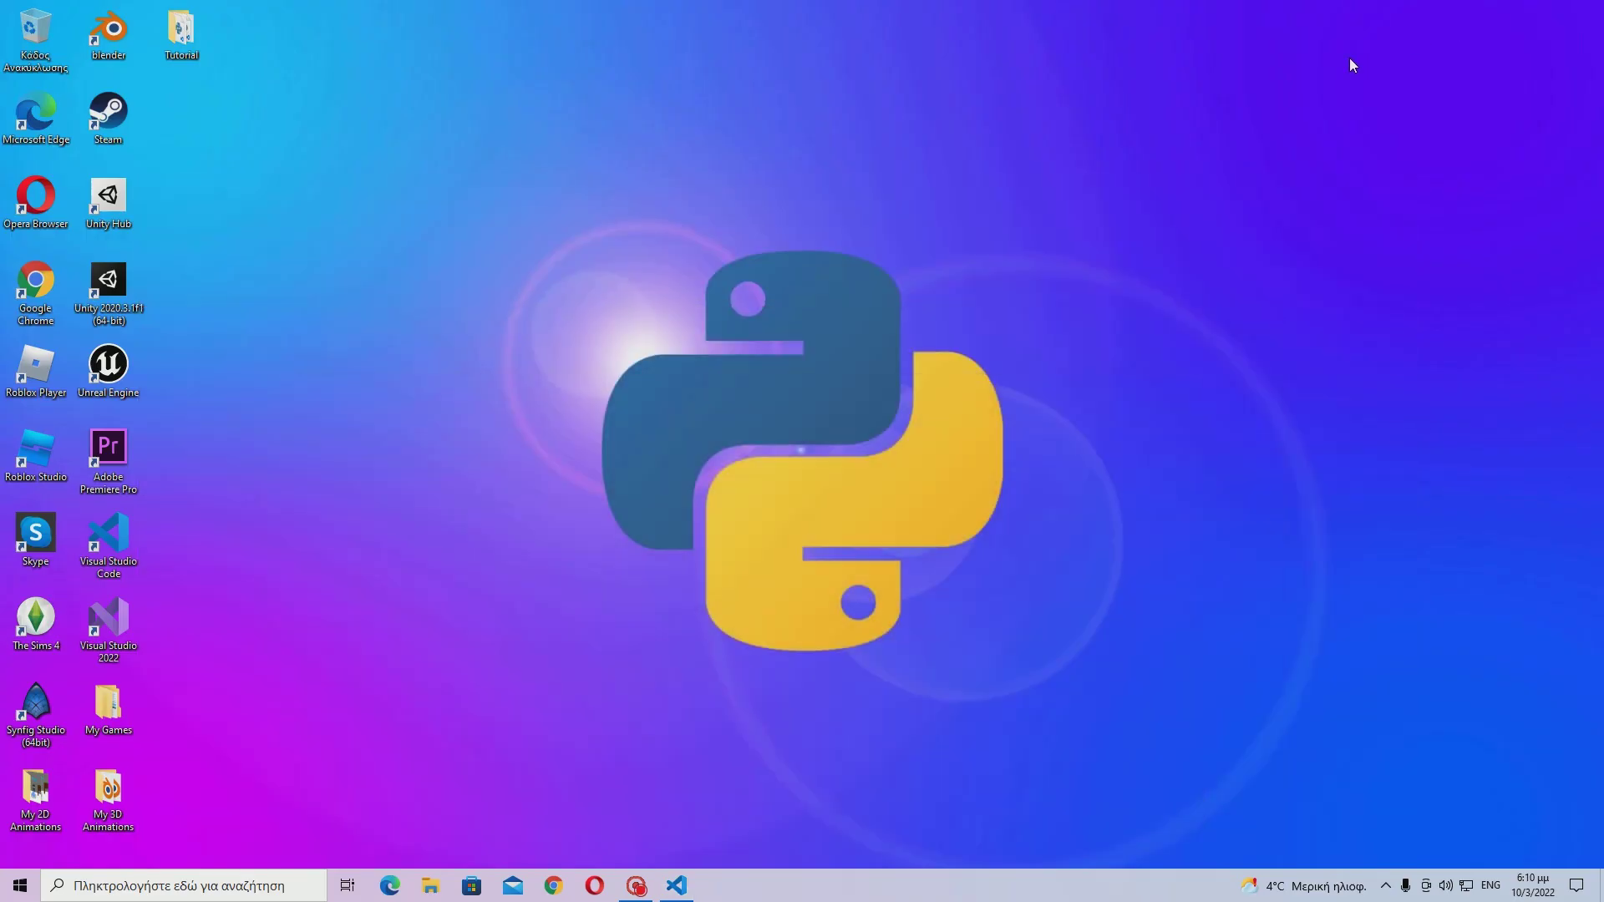